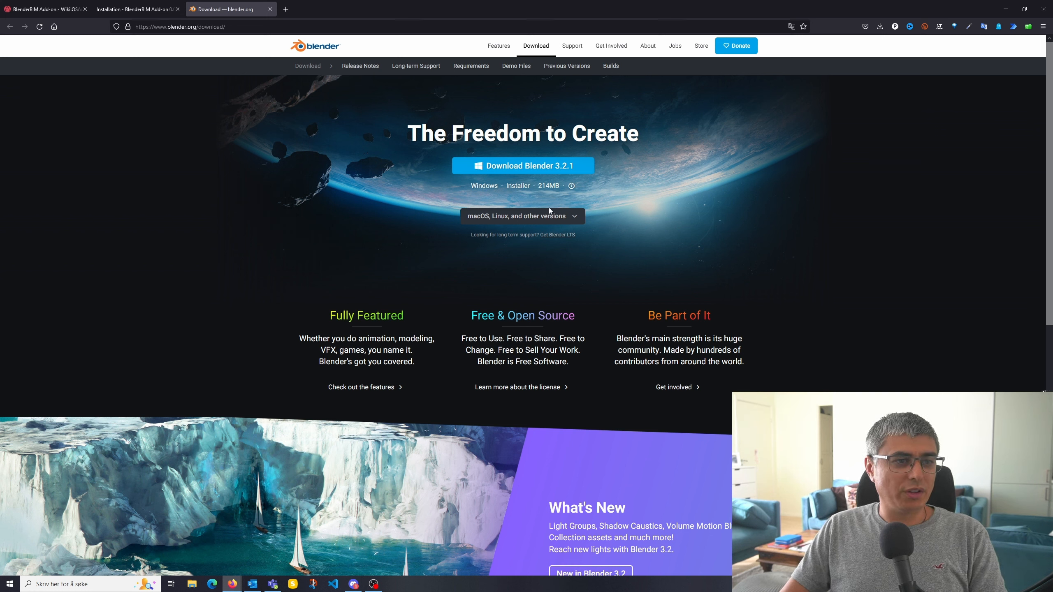
# Step: Examine the Blender long-term support page and the release notes for versions 3.2, 3.1, 3.0 and 2.93 LTS
pyautogui.click(573, 216)
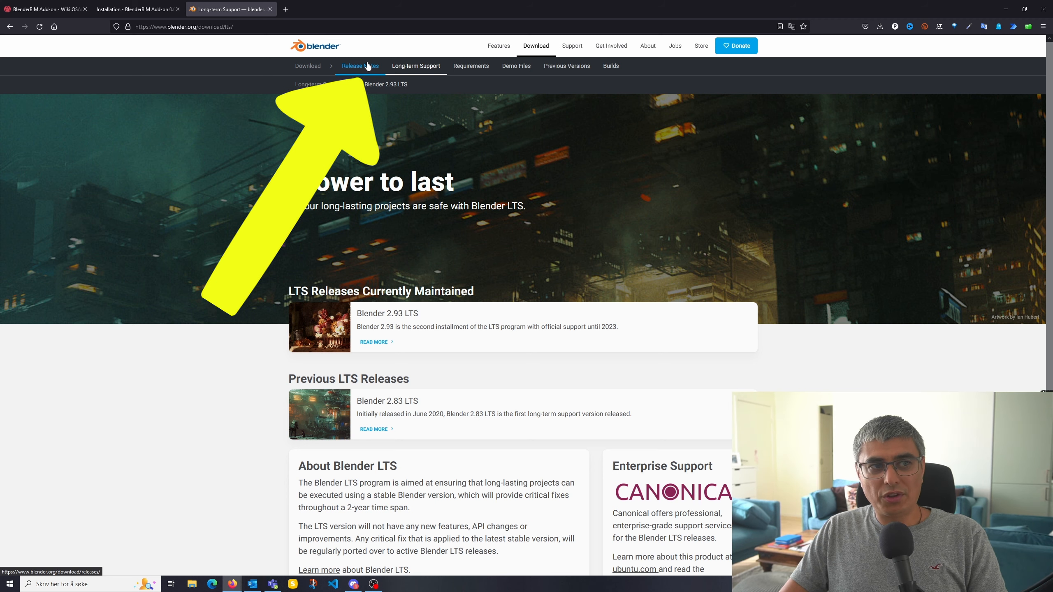
pyautogui.click(368, 65)
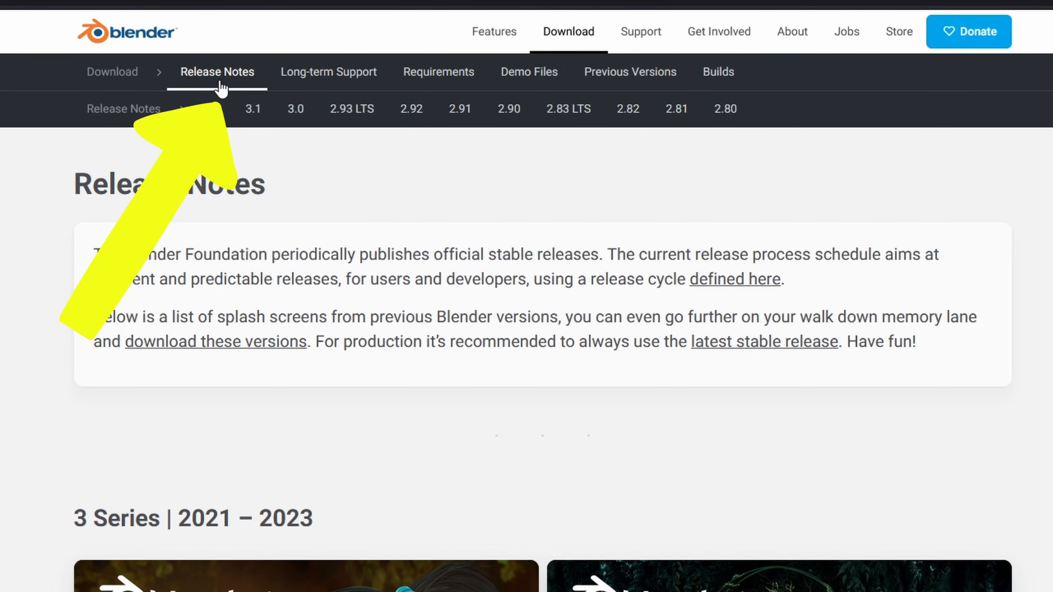
pyautogui.click(217, 109)
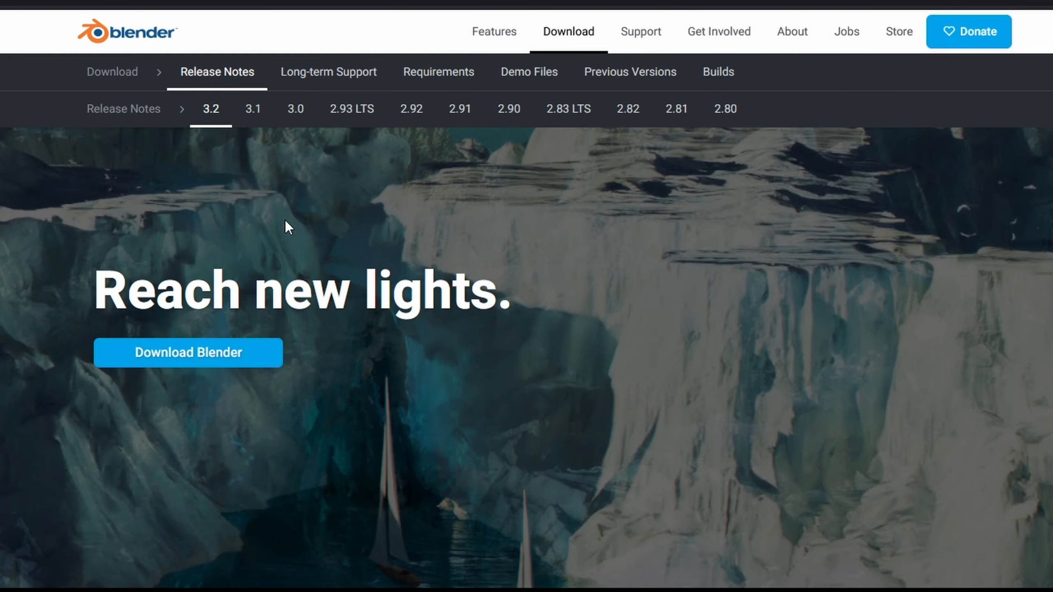
pyautogui.click(259, 110)
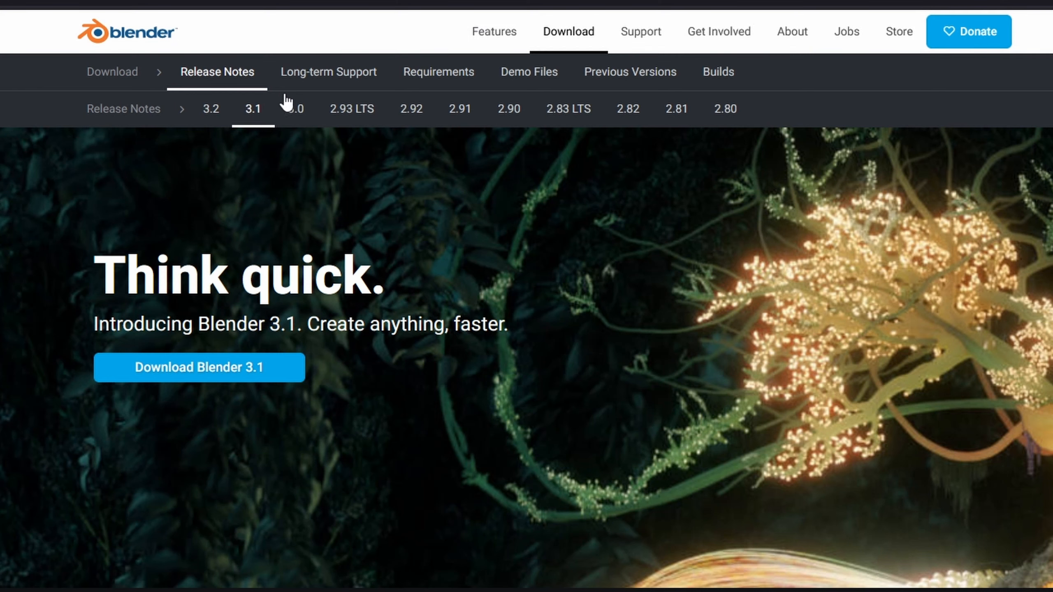
pyautogui.click(294, 108)
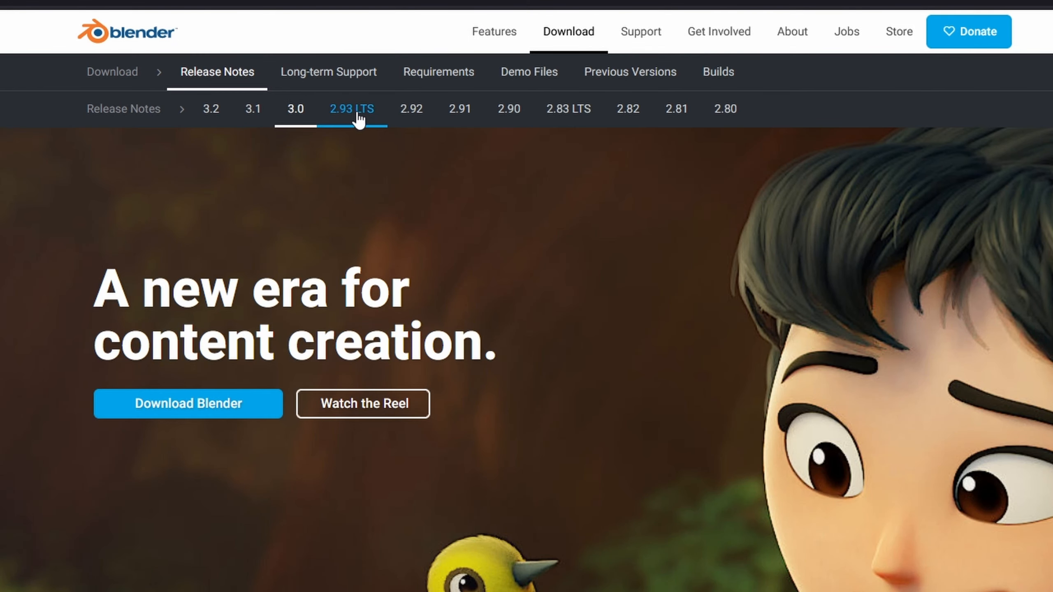
pyautogui.click(359, 109)
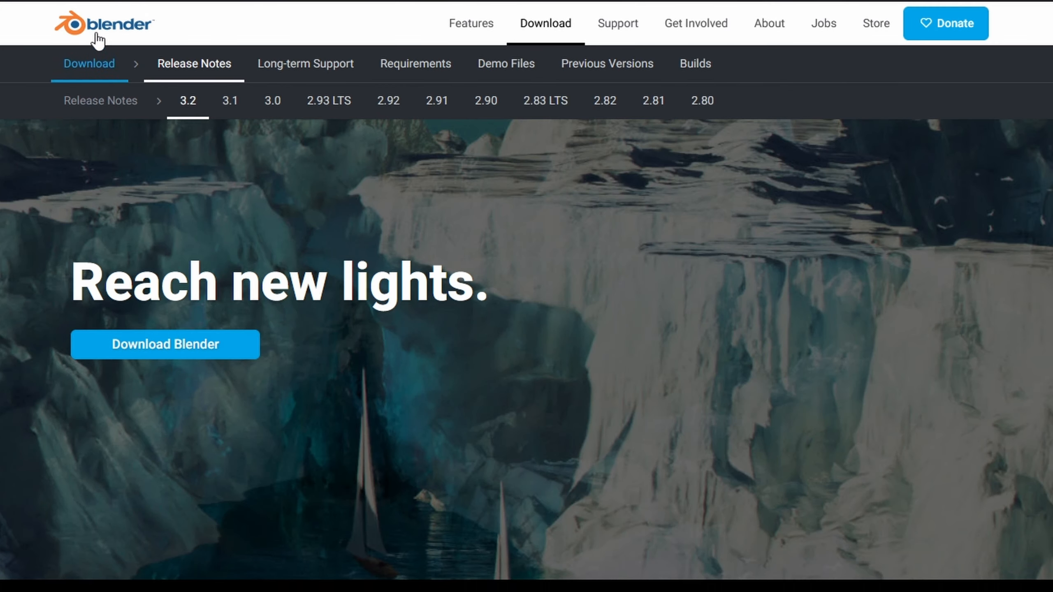
# Step: Return to the Blender download page and download the Windows portable .zip of Blender 3.2.1
pyautogui.click(120, 30)
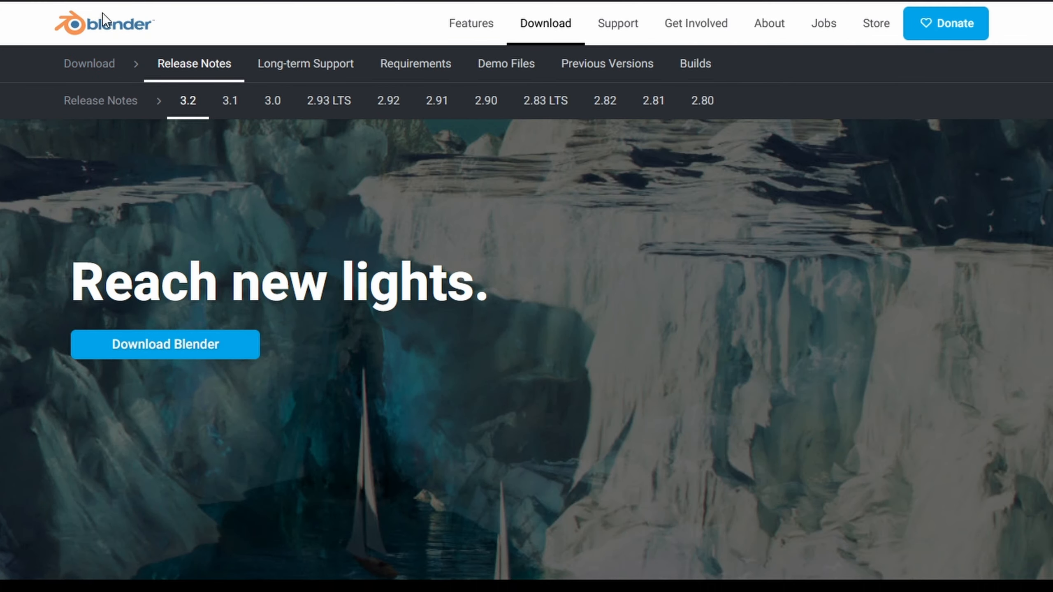
pyautogui.click(166, 473)
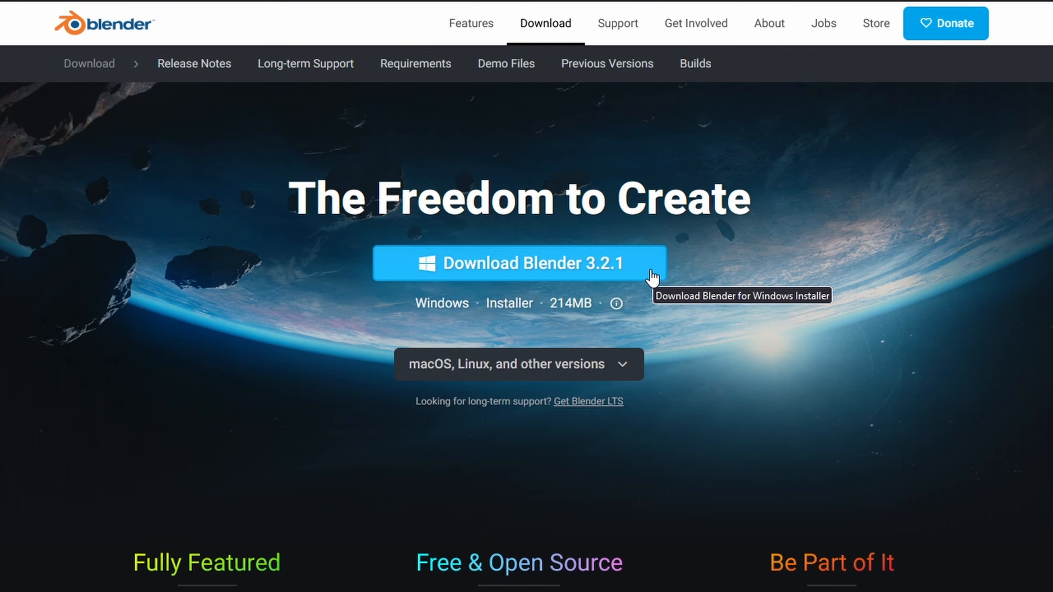
pyautogui.click(620, 364)
pyautogui.click(512, 458)
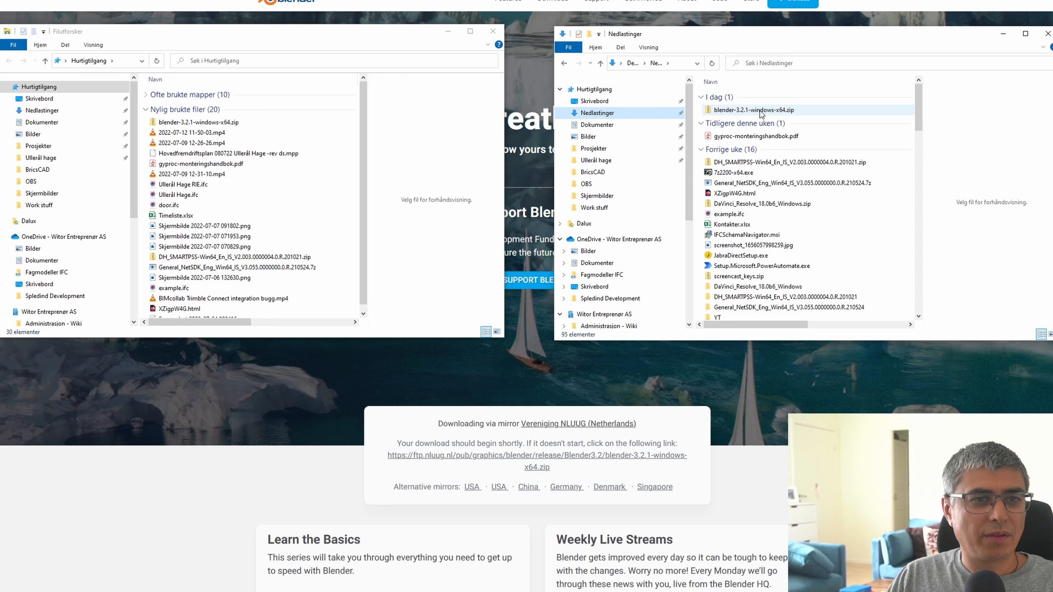
# Step: Extract blender-3.2.1-windows-x64.zip to the suggested destination in the Downloads folder
pyautogui.click(775, 110)
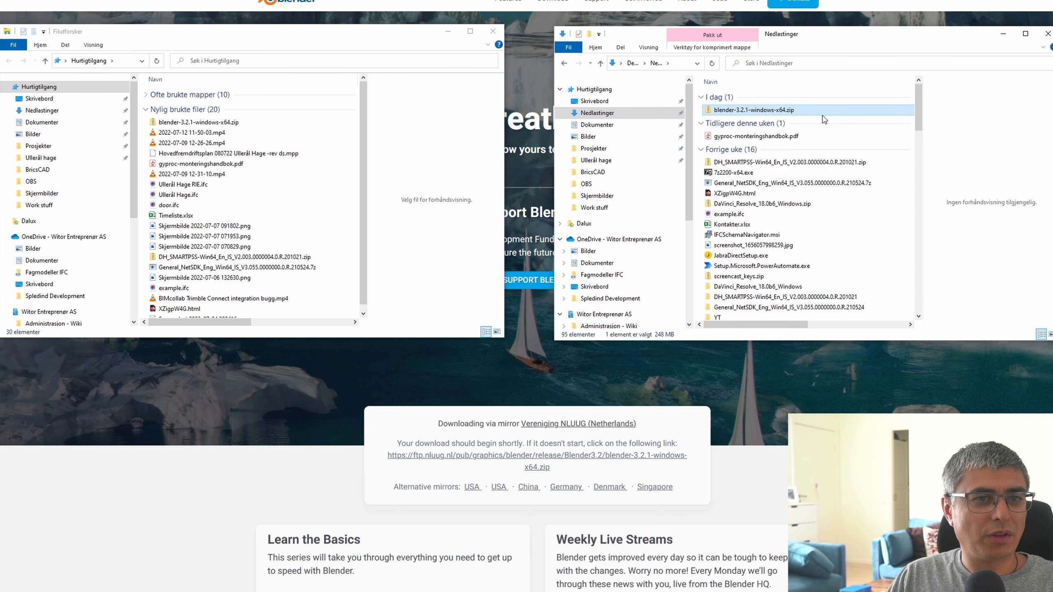
pyautogui.rightClick(773, 111)
pyautogui.click(805, 156)
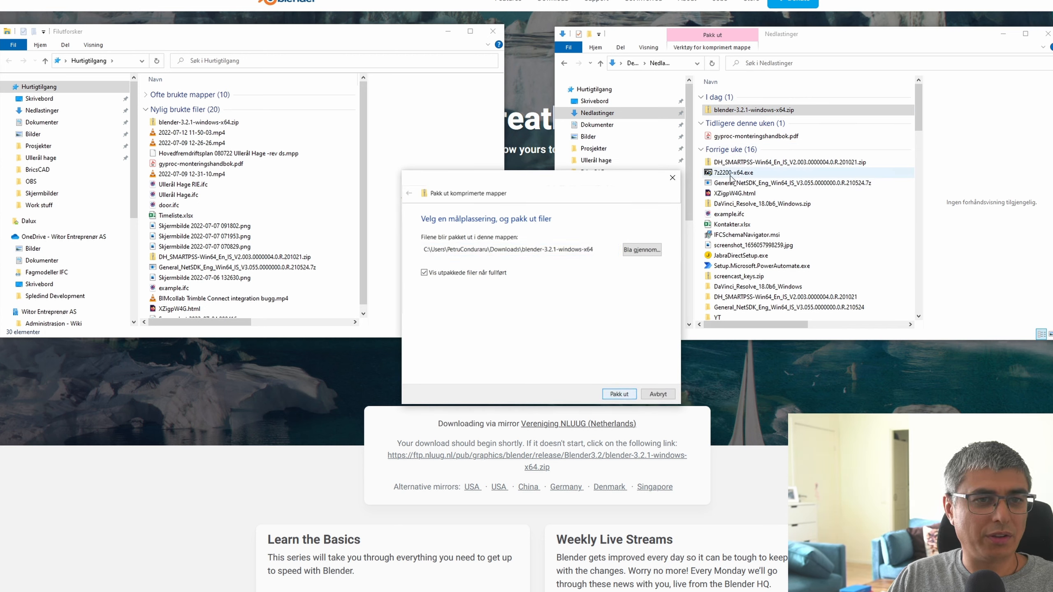
pyautogui.press('Return')
# Step: Open the Blender folder inside Program Files and place the Blender 3.1.2 desktop shortcut beside the Blender 3.2 one
pyautogui.click(360, 38)
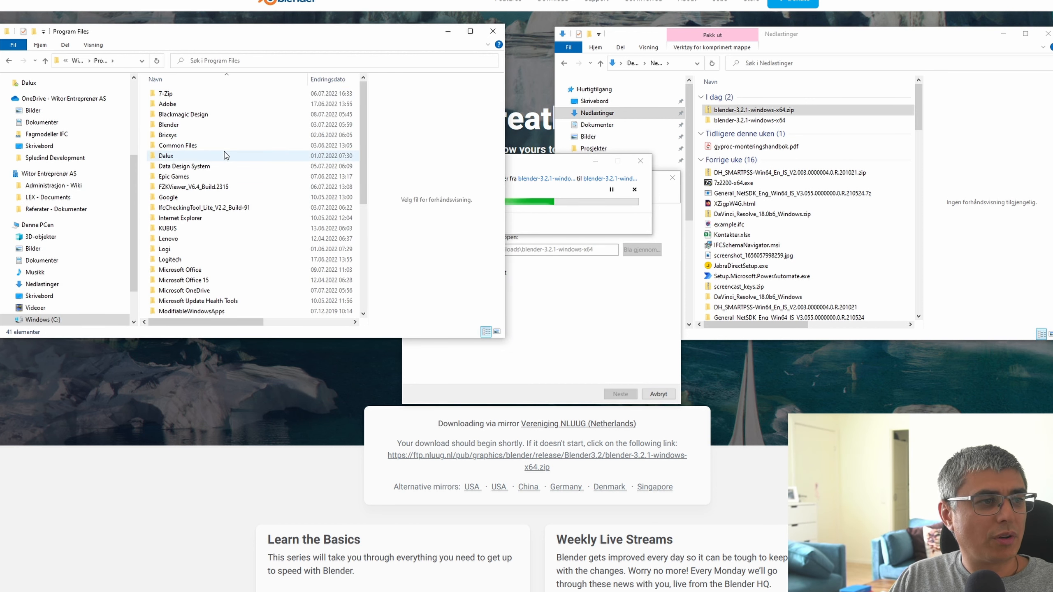
pyautogui.click(196, 126)
pyautogui.doubleClick(197, 125)
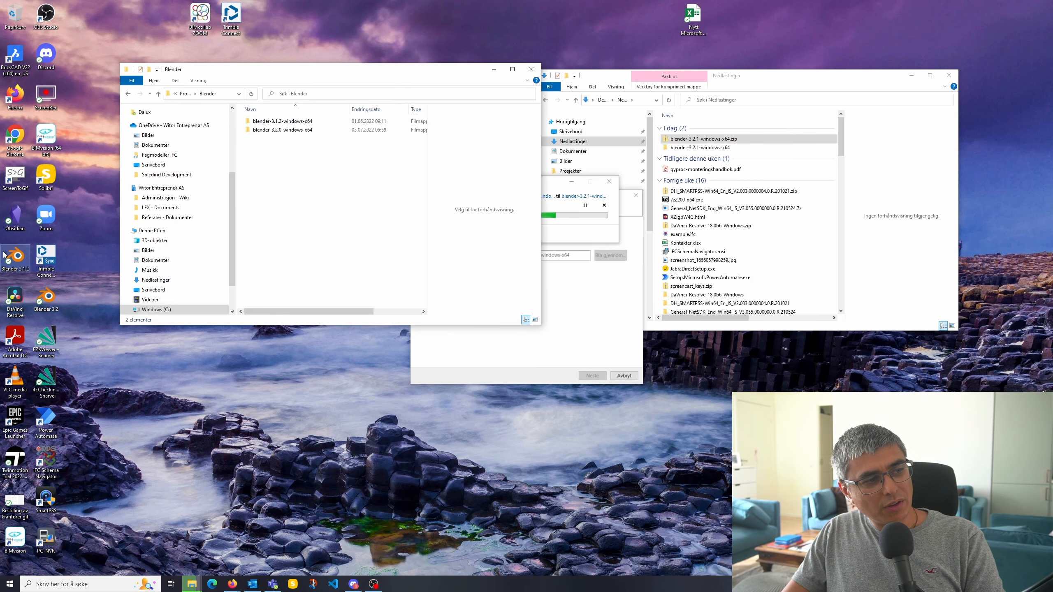
pyautogui.moveTo(5, 255); pyautogui.dragTo(66, 294)
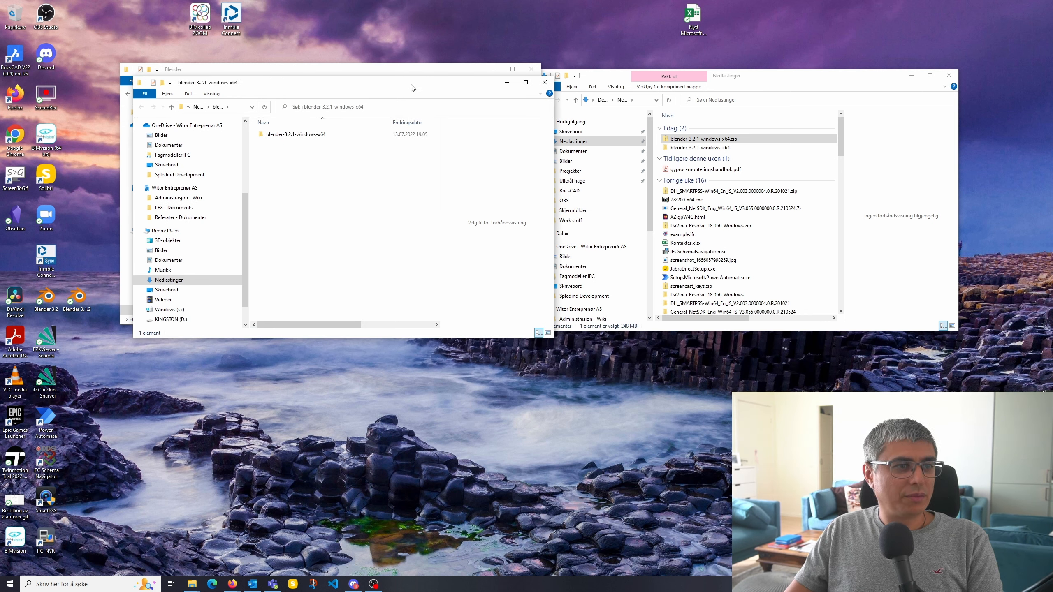
# Step: Move the inner extracted blender-3.2.1-windows-x64 folder into Program Files\Blender, granting administrator permission
pyautogui.moveTo(412, 88); pyautogui.dragTo(823, 184)
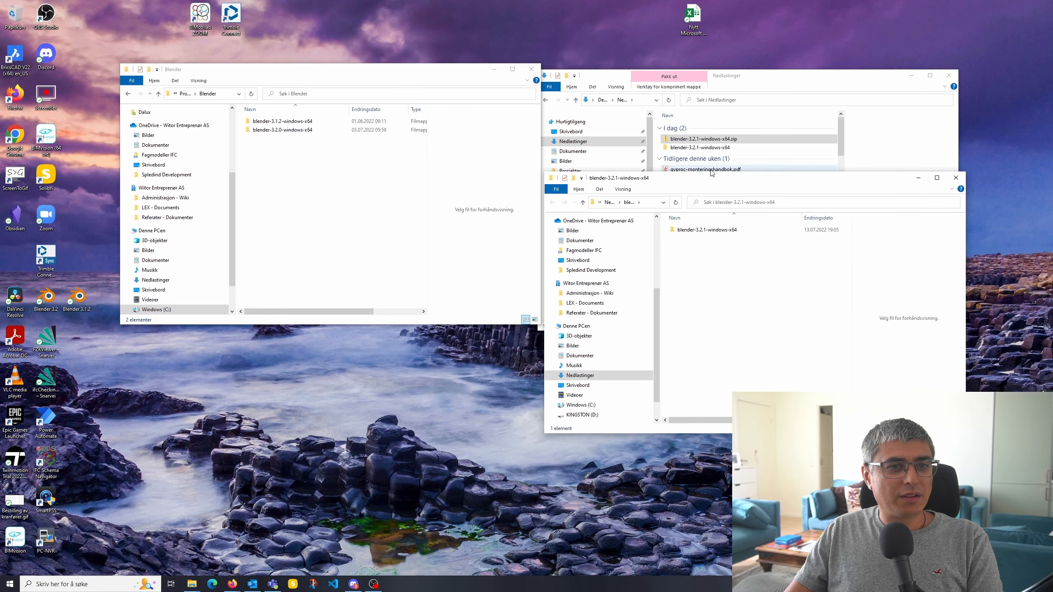
pyautogui.click(956, 178)
pyautogui.doubleClick(700, 148)
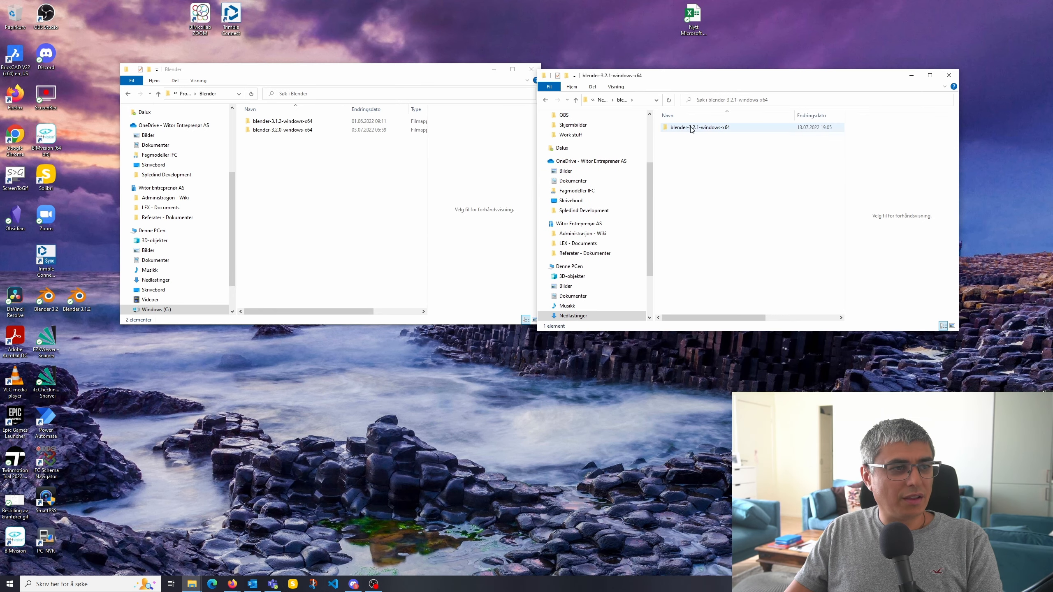
pyautogui.click(691, 129)
pyautogui.click(307, 182)
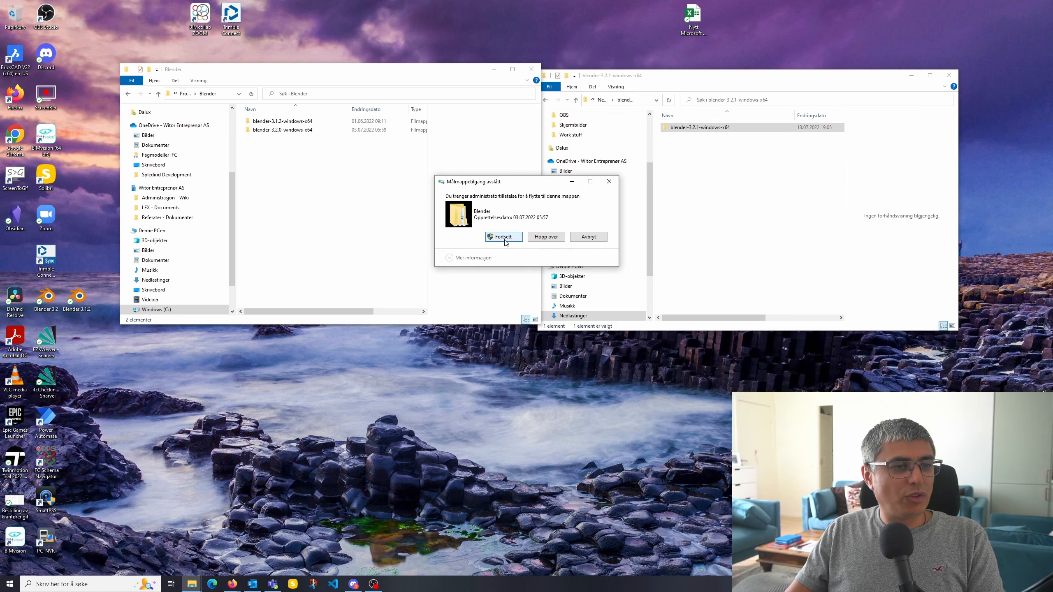
pyautogui.click(504, 237)
# Step: Create a desktop shortcut to blender-launcher.exe from the moved 3.2.1 folder and close both folder windows
pyautogui.doubleClick(290, 138)
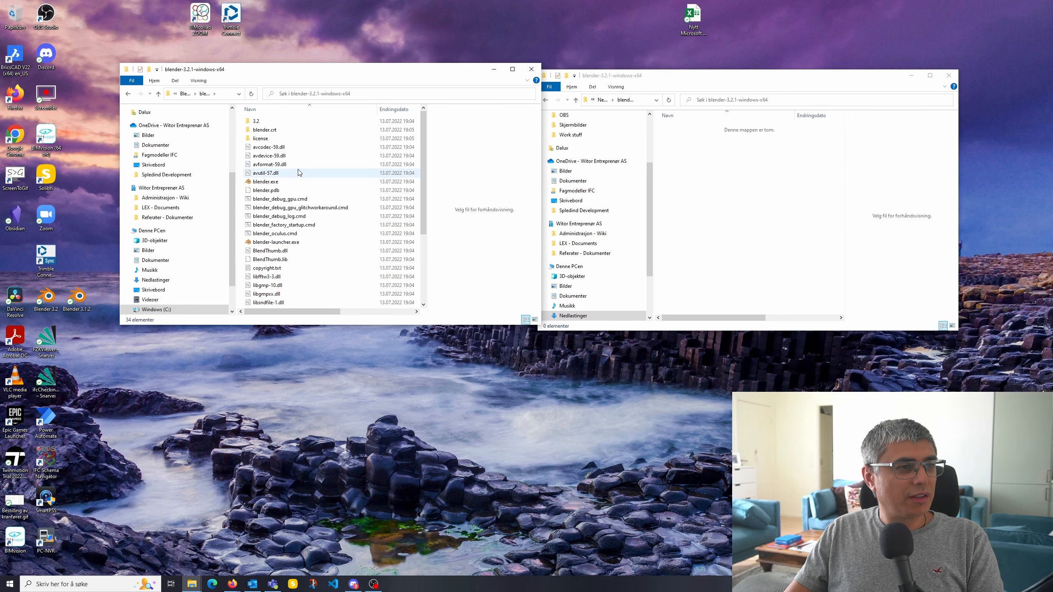
pyautogui.click(298, 244)
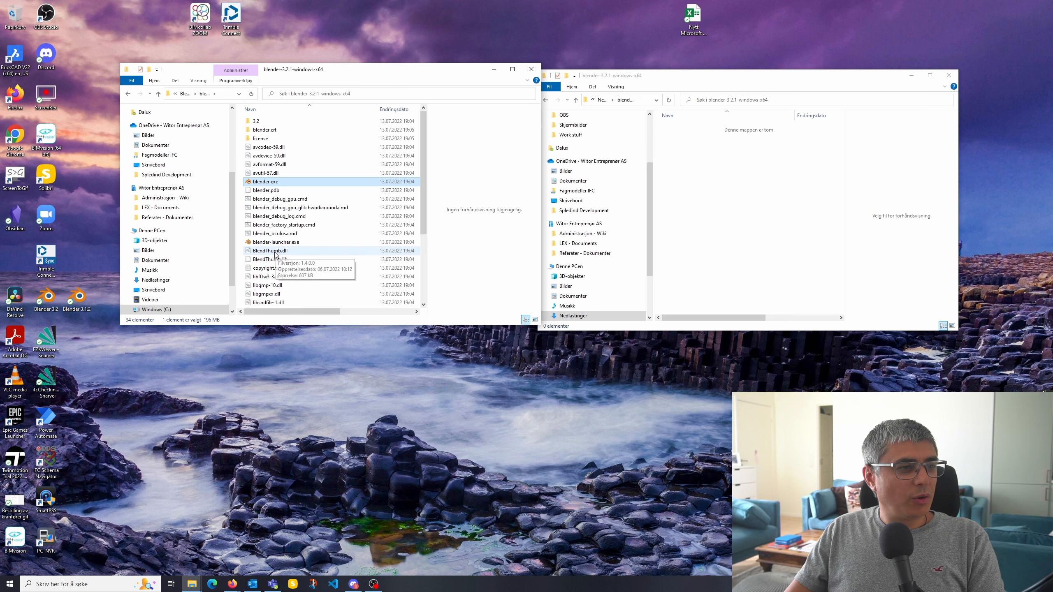
pyautogui.rightClick(298, 245)
pyautogui.moveTo(373, 352)
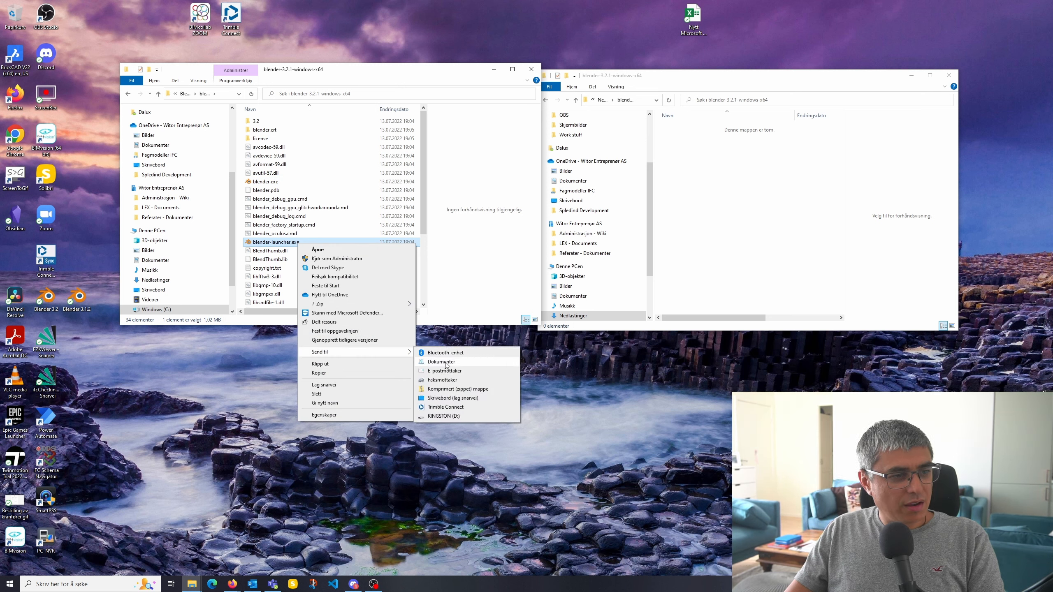
pyautogui.click(453, 398)
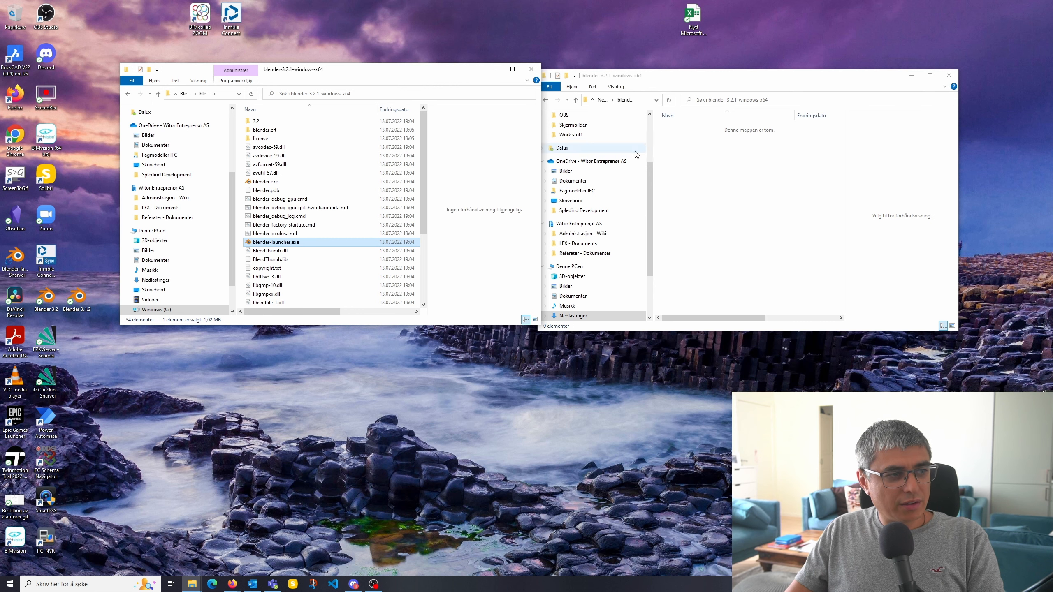
pyautogui.click(948, 75)
pyautogui.click(531, 69)
# Step: Rename the new Blender launcher shortcut on the desktop as Blender 3.2.1
pyautogui.rightClick(109, 295)
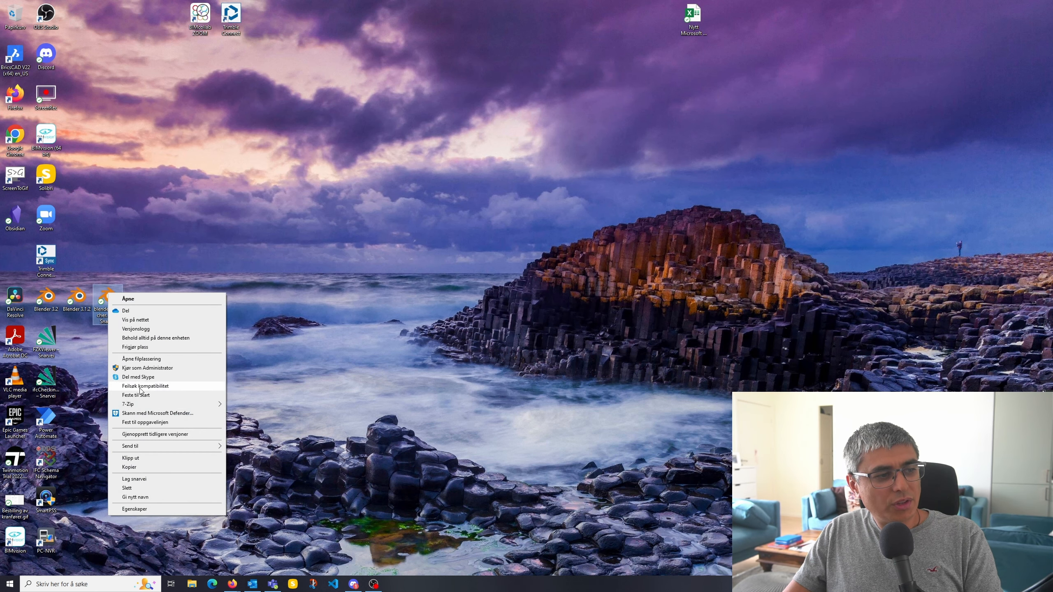
pyautogui.click(125, 497)
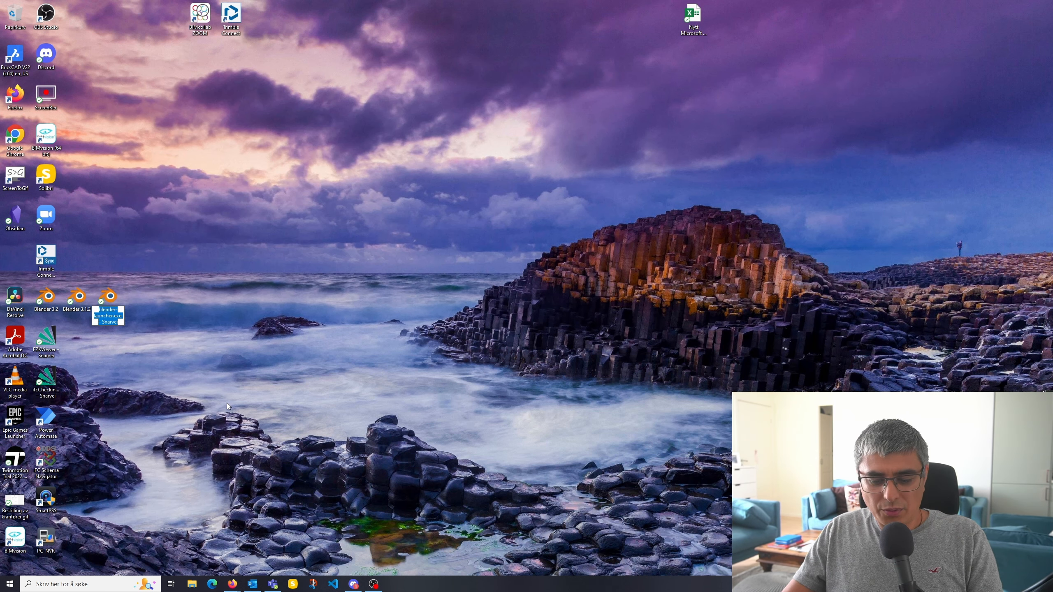
pyautogui.write('Blender')
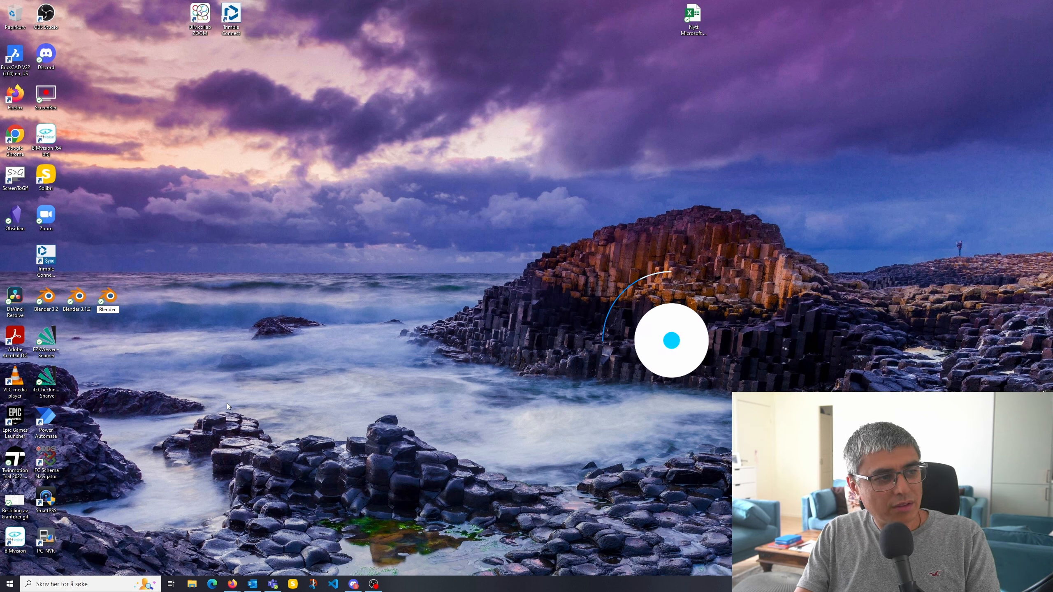
pyautogui.write(' 3.2.1')
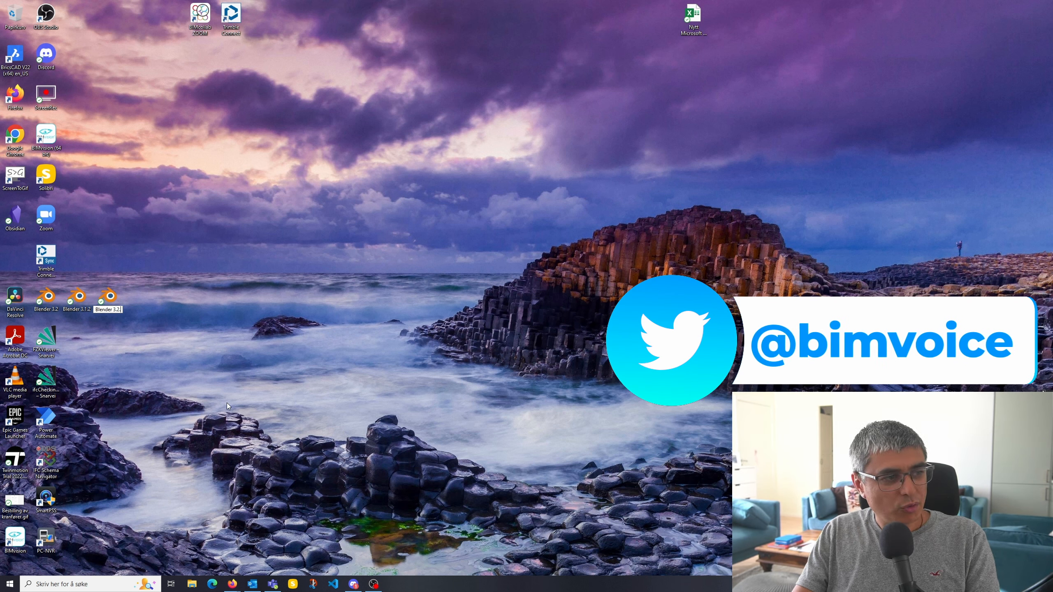
pyautogui.press('Return')
# Step: Launch Blender from the renamed shortcut, dismiss the splash screen and deselect the default cube
pyautogui.press('Return')
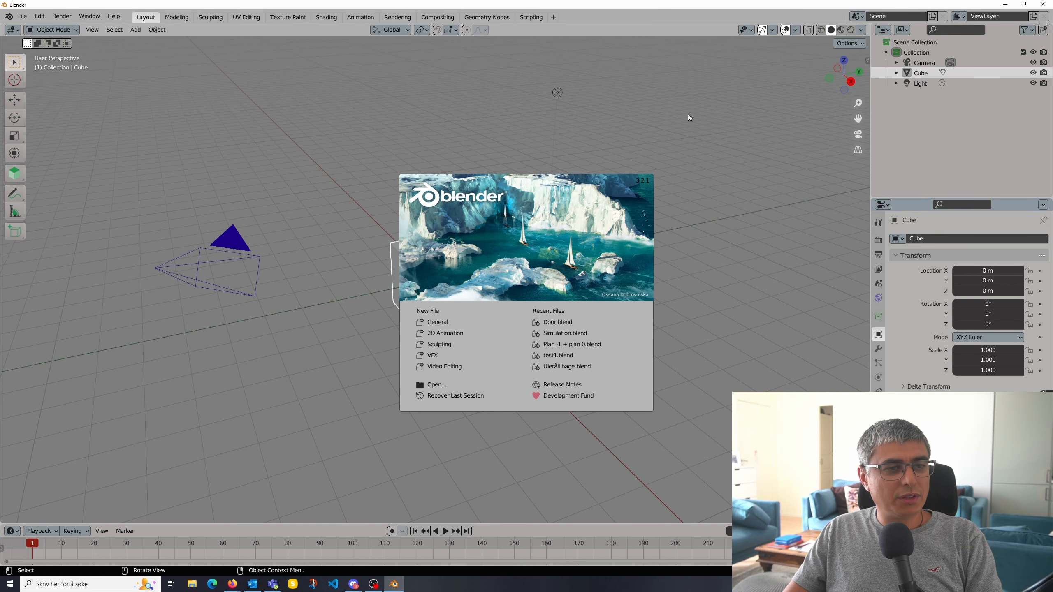
pyautogui.click(737, 300)
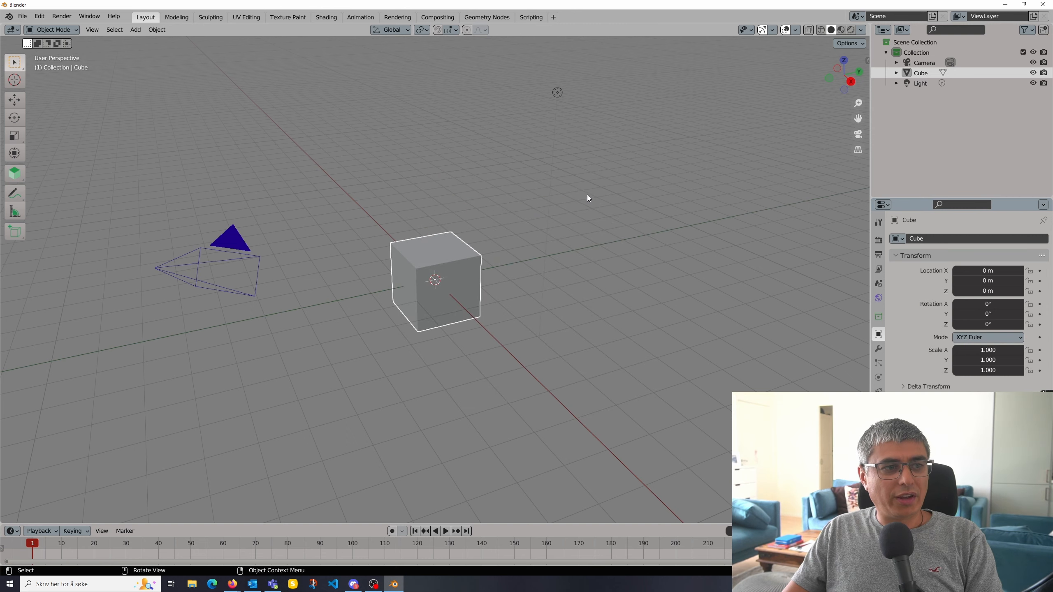
pyautogui.click(562, 210)
pyautogui.moveTo(563, 211)
pyautogui.mouseDown(button='middle')
pyautogui.moveTo(601, 202)
pyautogui.moveTo(501, 242)
pyautogui.moveTo(552, 233)
pyautogui.moveTo(551, 215)
pyautogui.mouseUp(button='middle')
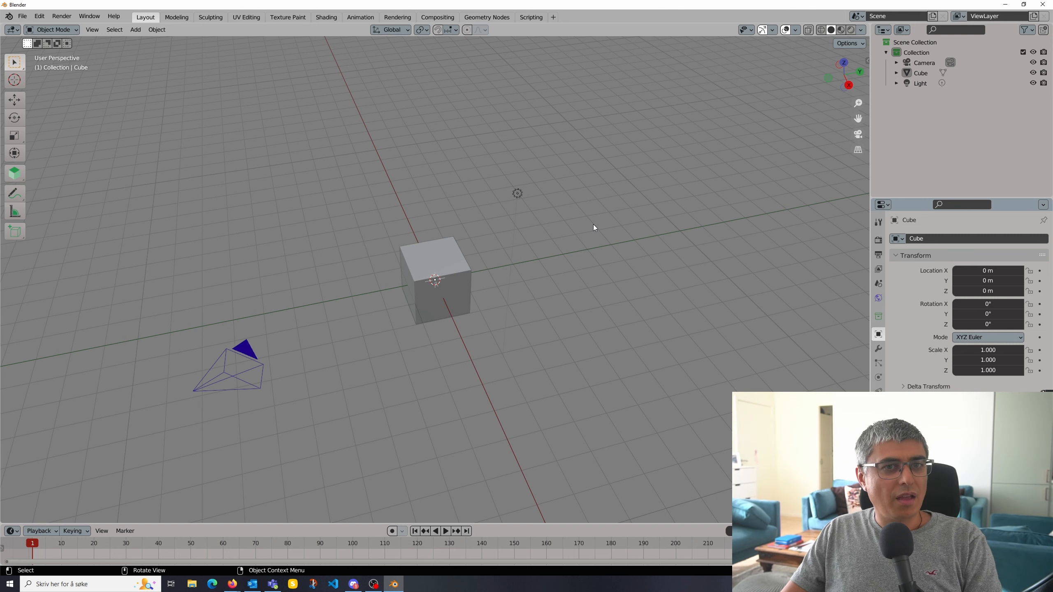
# Step: Switch to Firefox, open the BlenderBIM Add-on download page in a new tab and close the Blender thank-you tab
pyautogui.hotkey('alt', 'Tab')
pyautogui.scroll(-2, 393, 204)
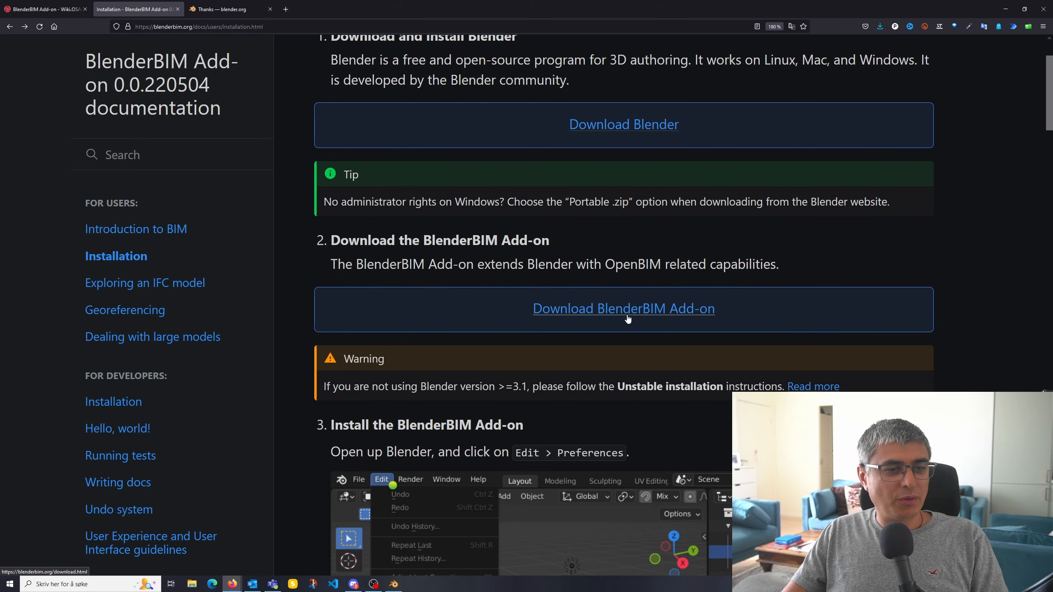
pyautogui.rightClick(640, 307)
pyautogui.click(663, 314)
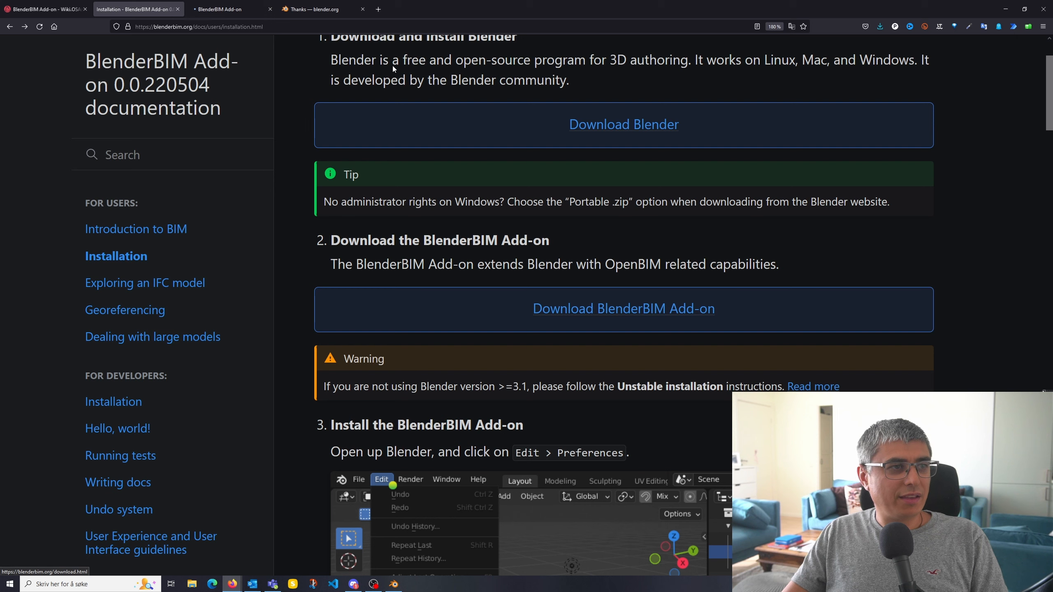
pyautogui.click(315, 9)
pyautogui.click(363, 9)
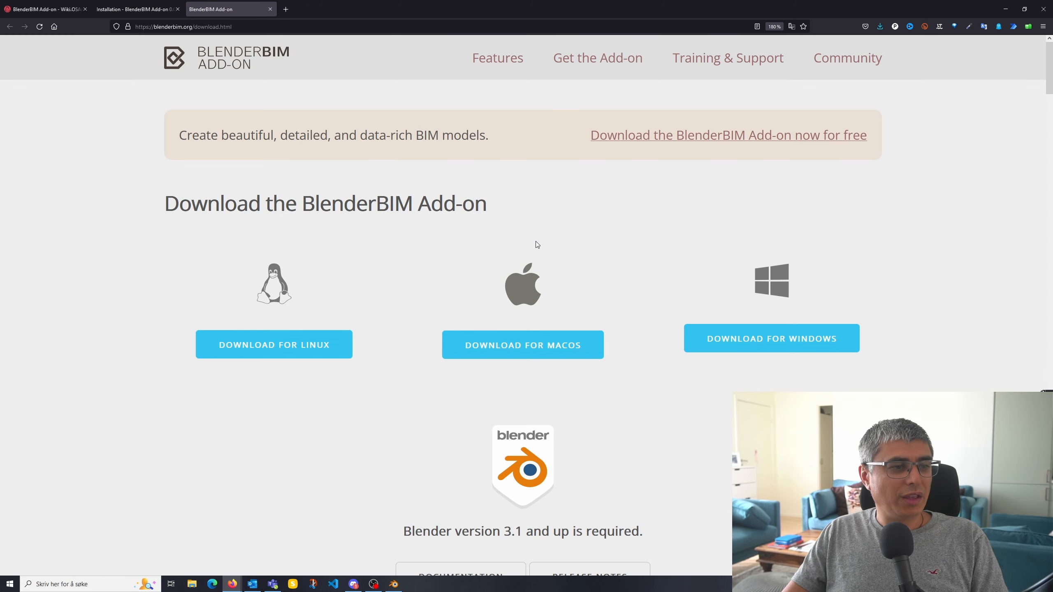
# Step: Download the Windows build of the BlenderBIM Add-on and go to the BlenderBIM site's home page
pyautogui.scroll(-2, 535, 242)
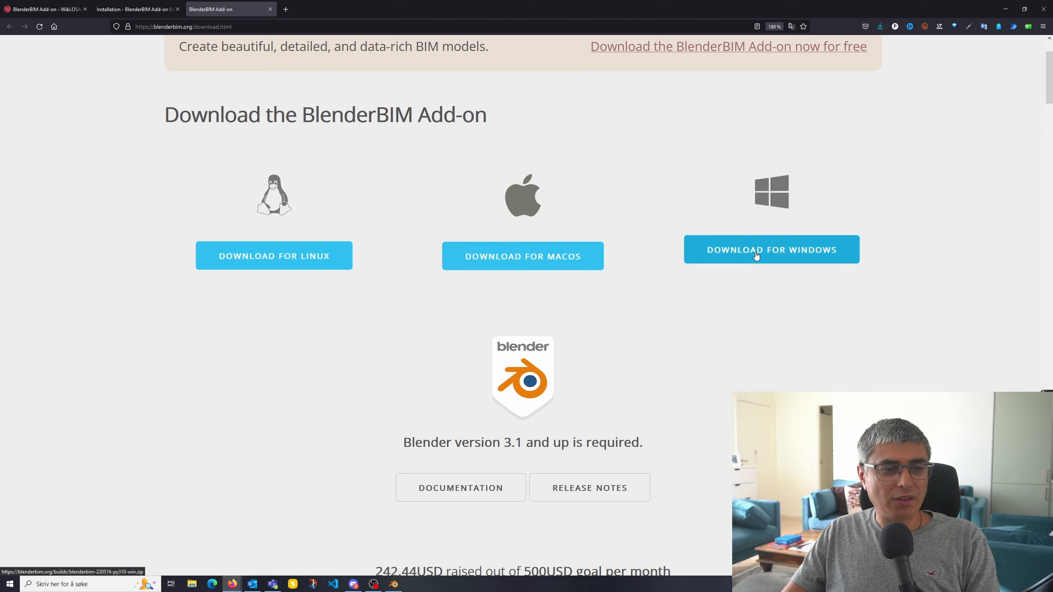
pyautogui.scroll(2, 855, 342)
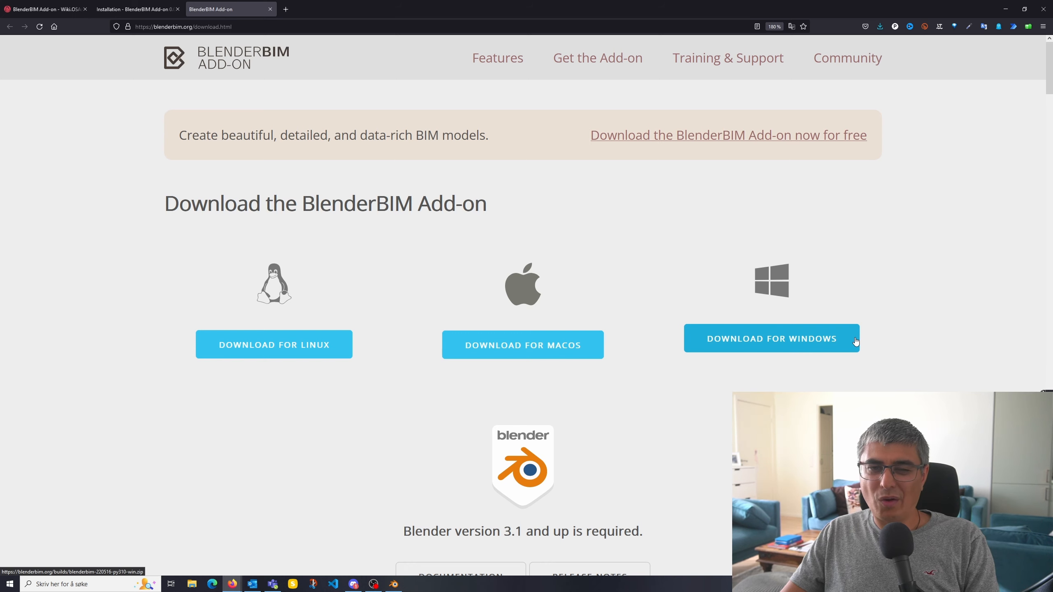
pyautogui.click(856, 342)
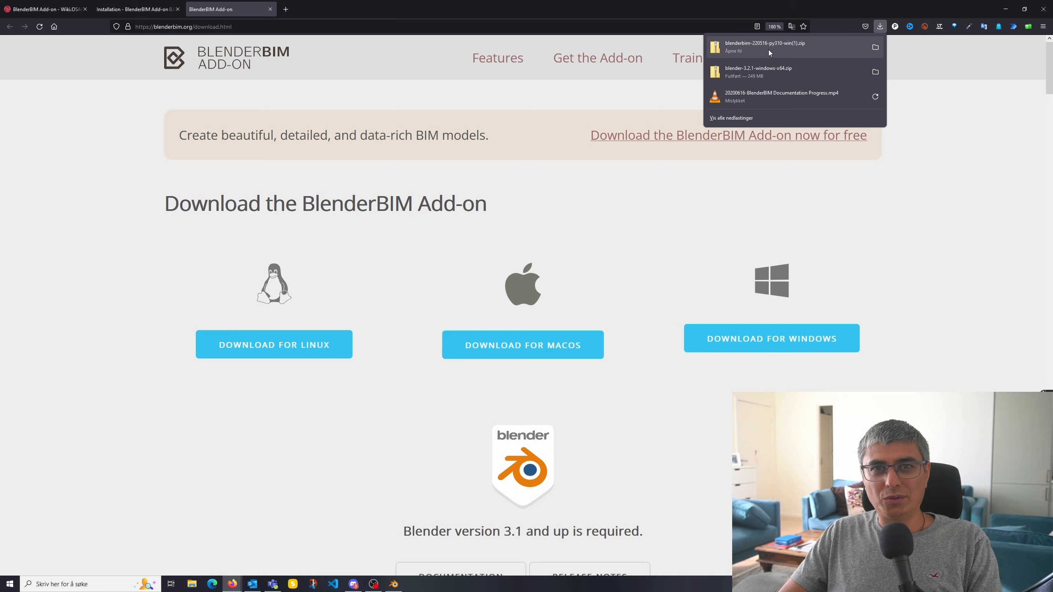
pyautogui.click(249, 62)
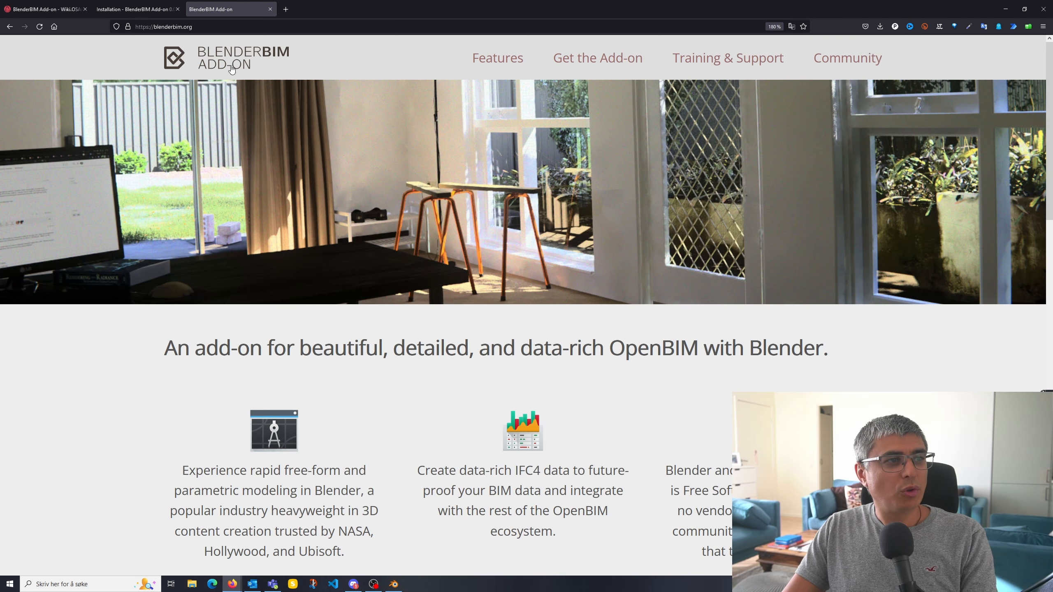
# Step: Open the IfcOpenShell GitHub repository via the site's change list and download blenderbim-220711-py310-win.zip from the latest release
pyautogui.scroll(-10, 396, 109)
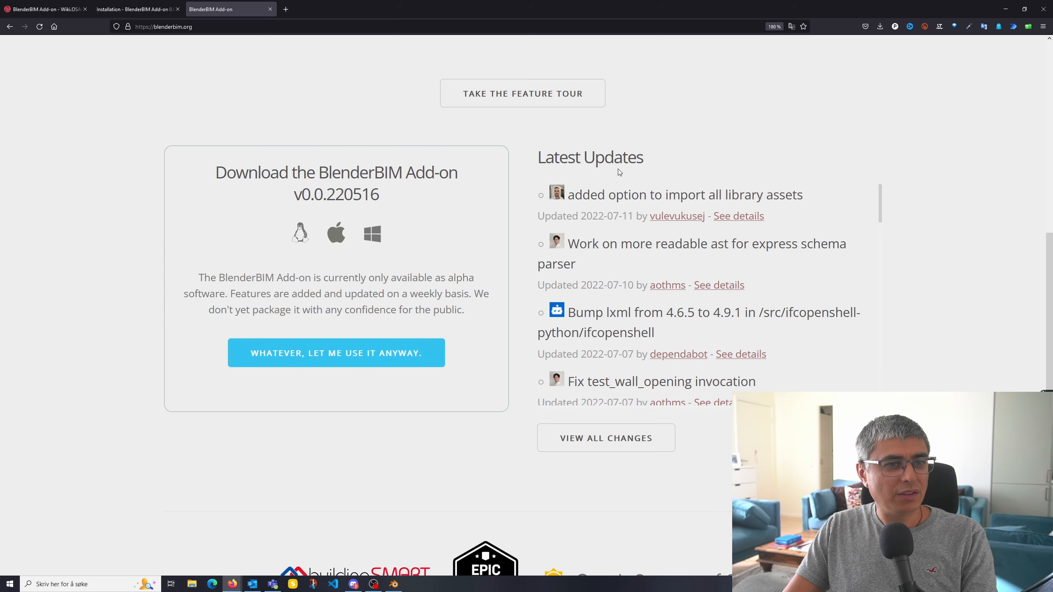
pyautogui.click(622, 438)
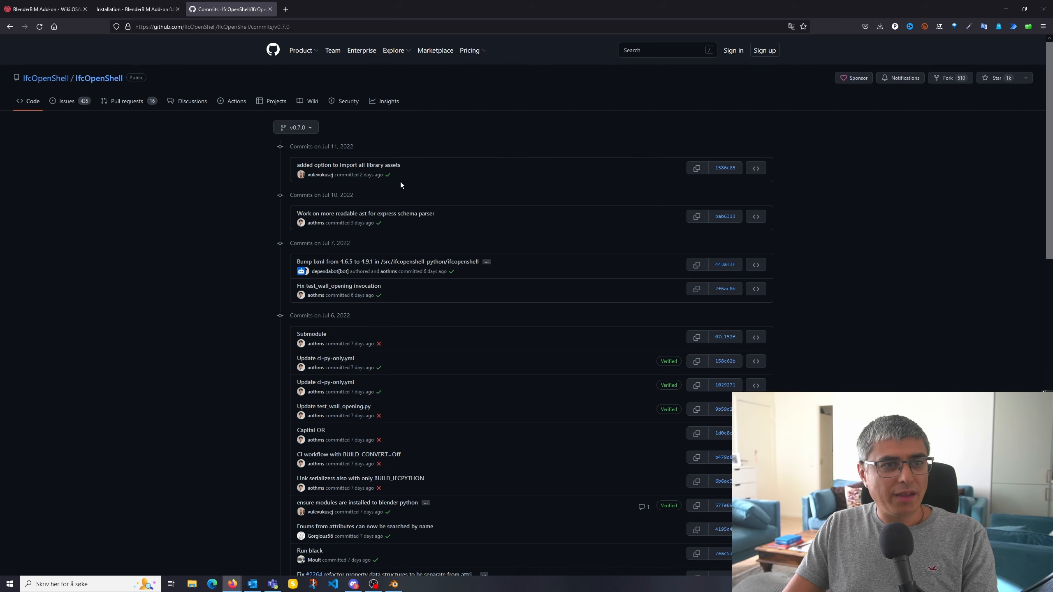
pyautogui.click(104, 79)
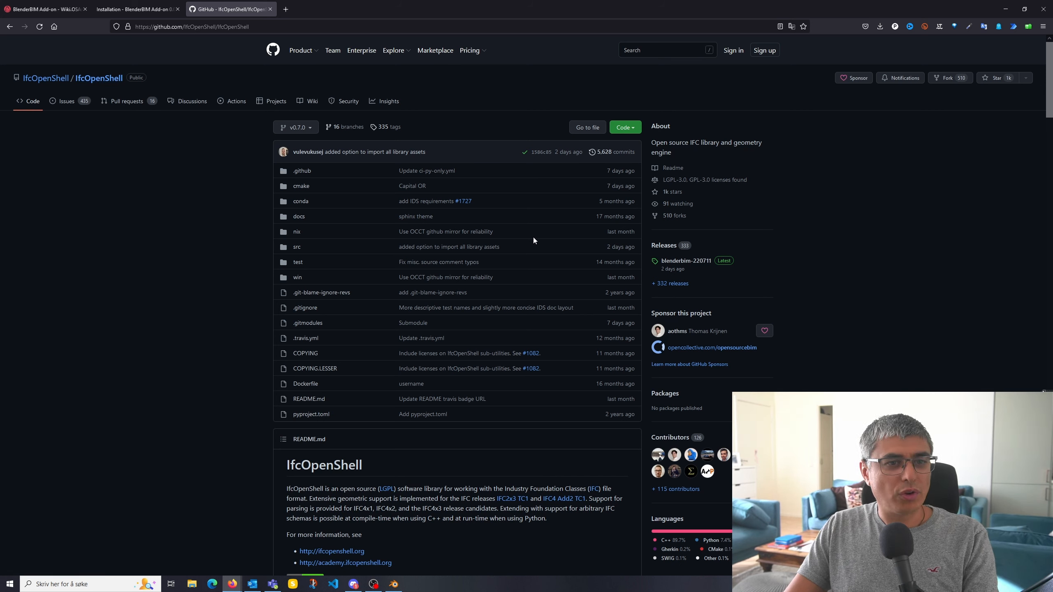
pyautogui.click(701, 262)
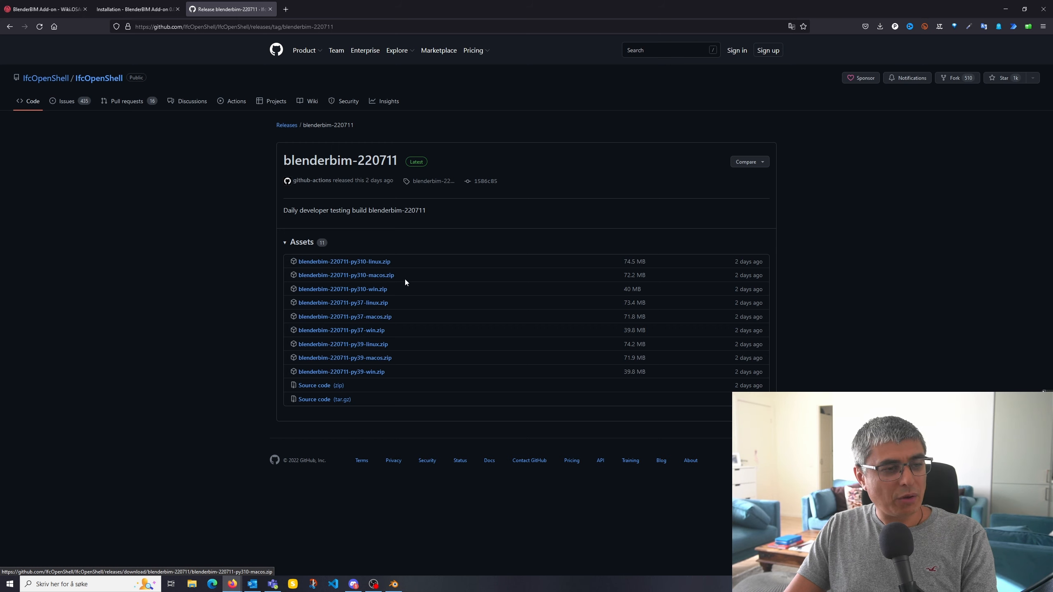
pyautogui.click(342, 289)
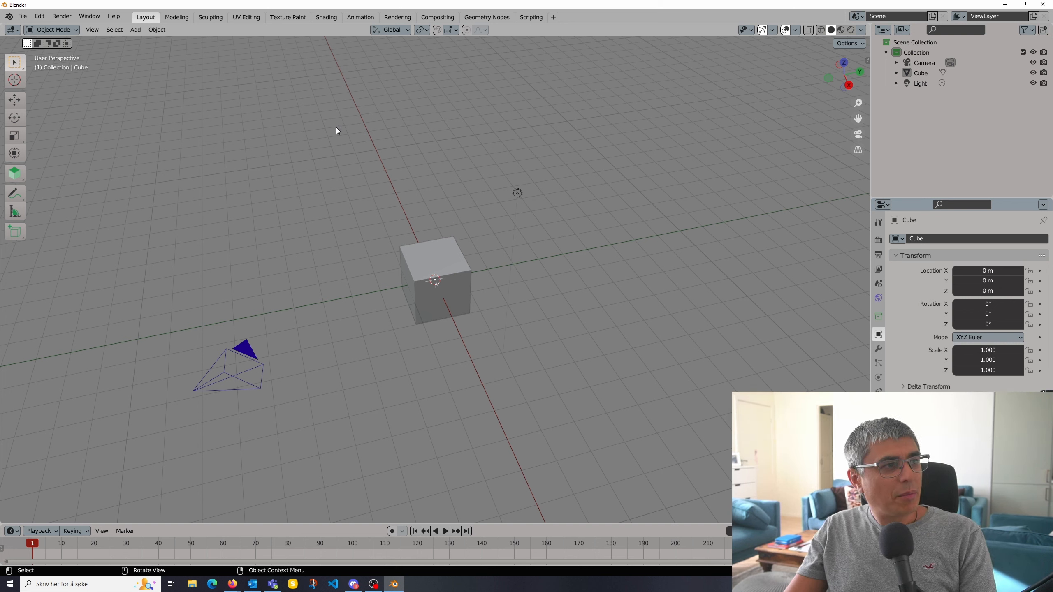
# Step: Switch to Blender and try to install blenderbim-220711-py310-win.zip from the Downloads folder through the add-on preferences
pyautogui.click(40, 16)
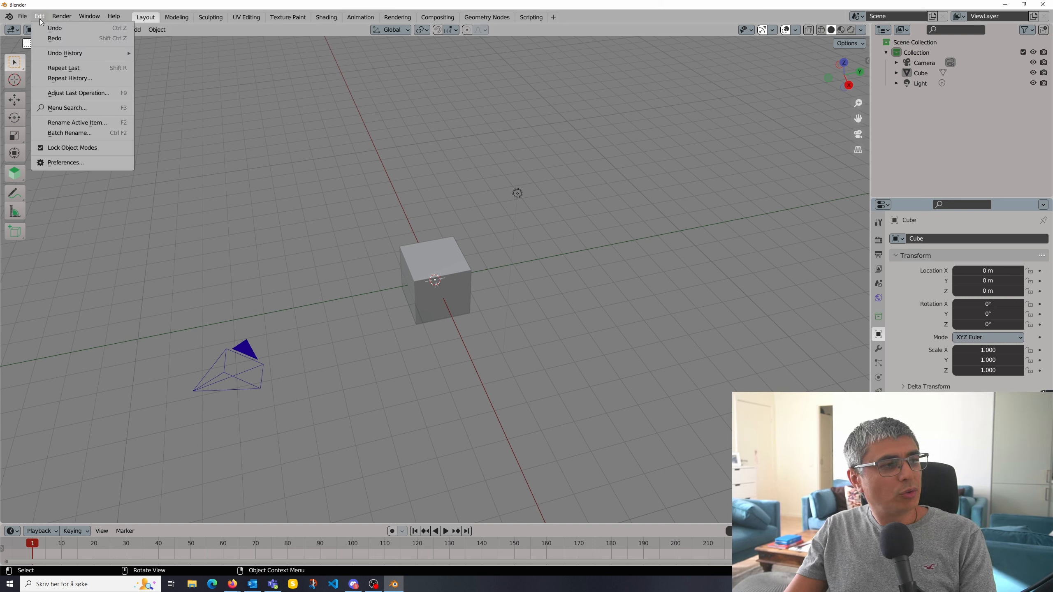
pyautogui.click(80, 166)
pyautogui.moveTo(188, 24); pyautogui.dragTo(644, 60)
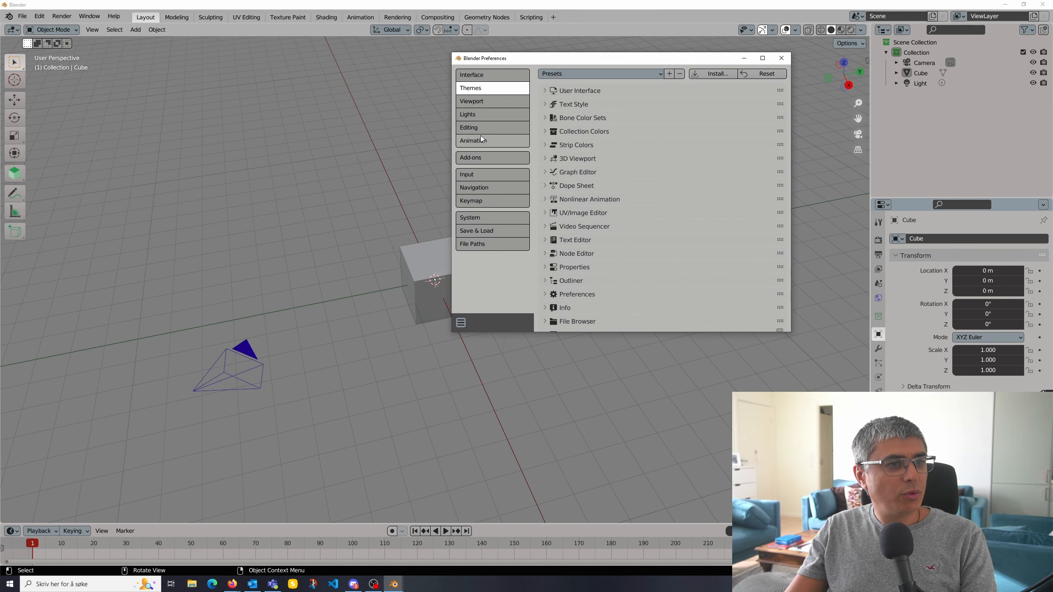
pyautogui.click(482, 162)
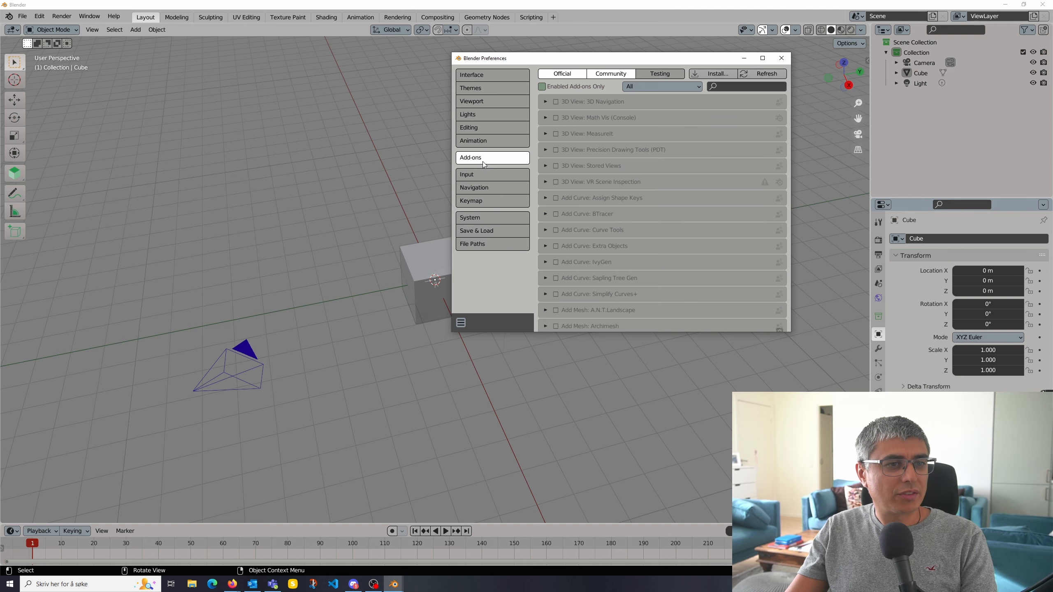
pyautogui.click(728, 78)
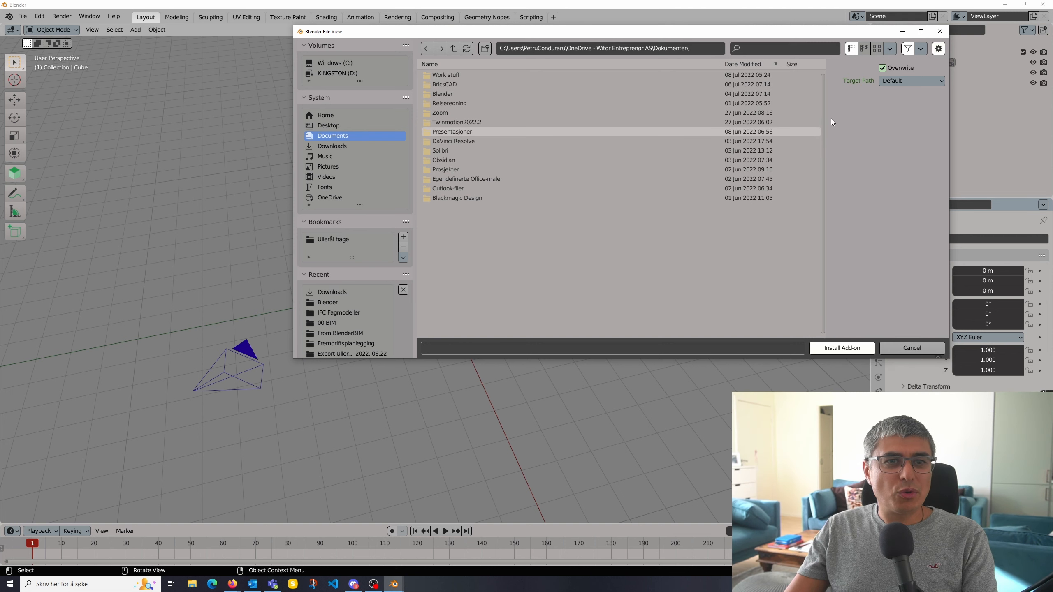
pyautogui.click(343, 144)
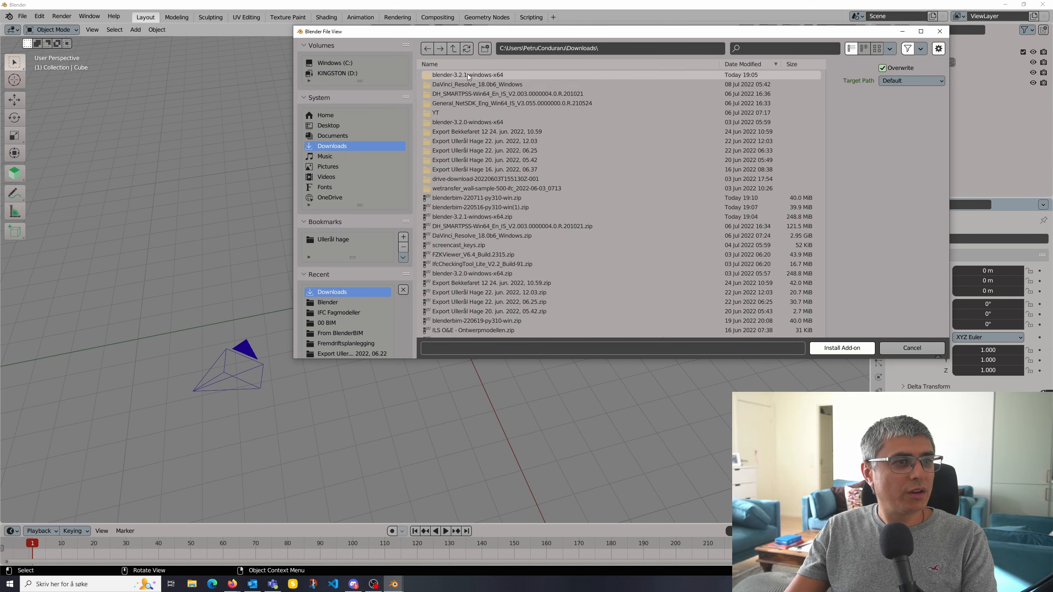
pyautogui.click(476, 198)
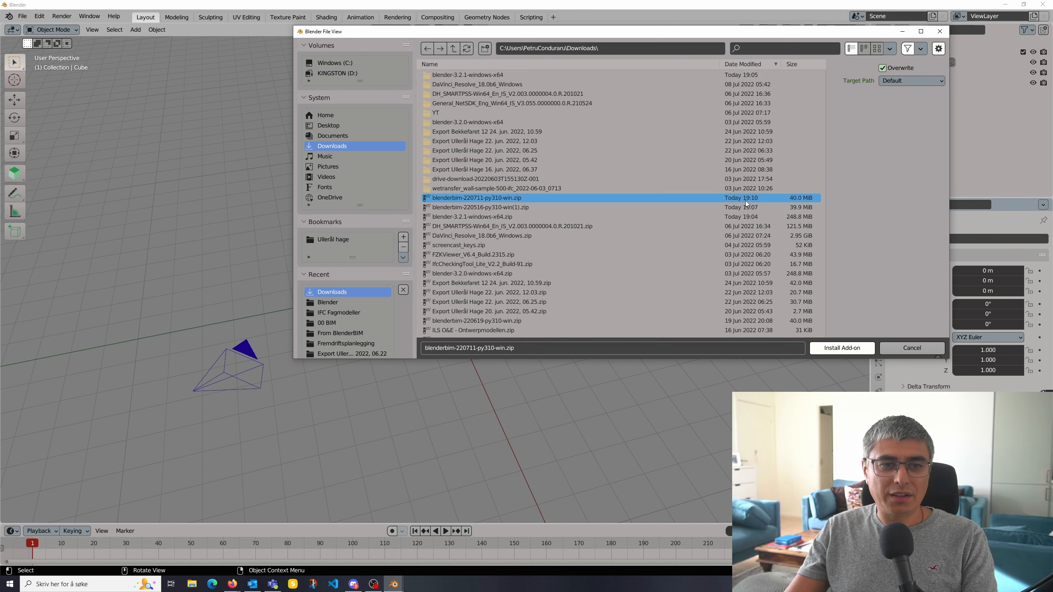
pyautogui.click(849, 350)
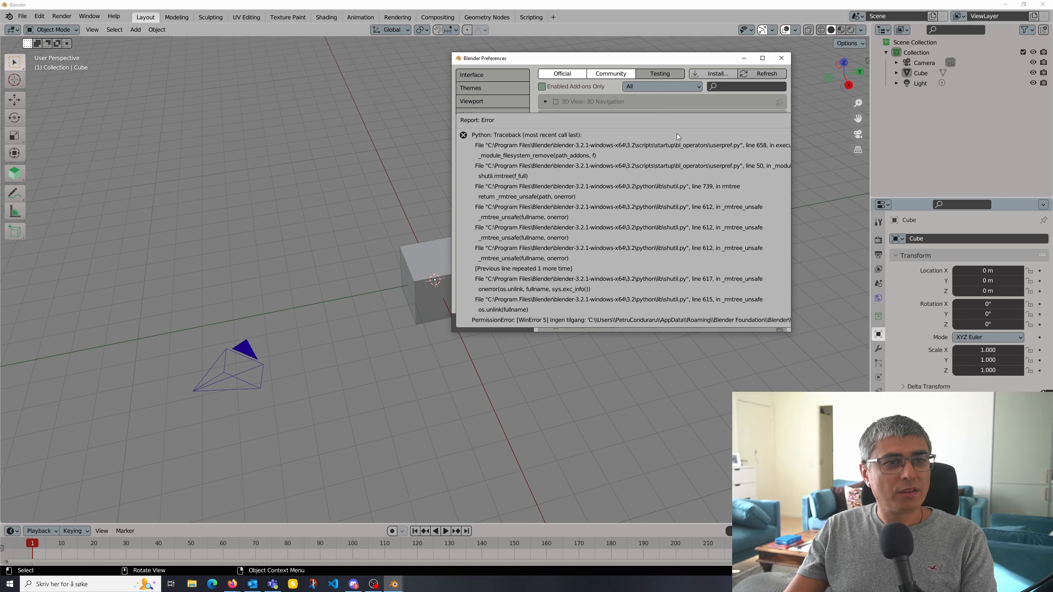
# Step: Search the add-ons for "blender", expand the old BlenderBIM add-on's details and disable it
pyautogui.click(751, 84)
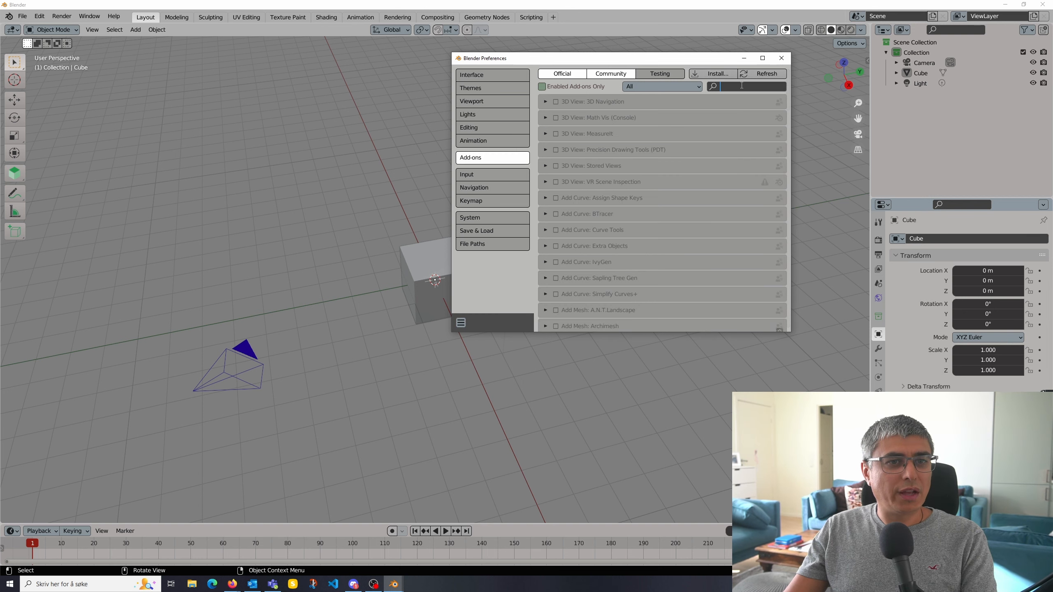
pyautogui.write('blender')
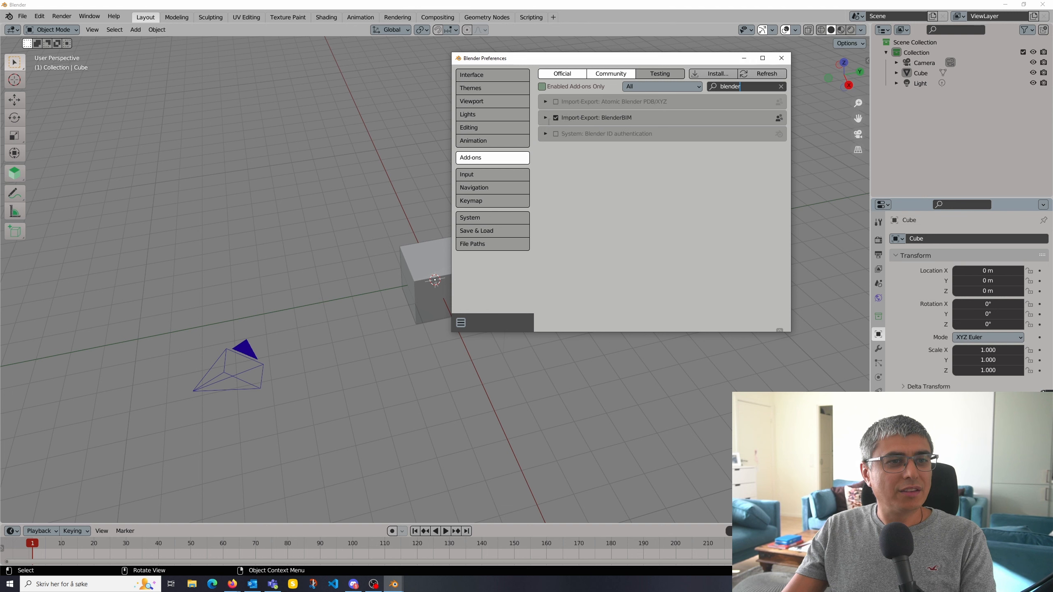
pyautogui.click(545, 118)
pyautogui.click(556, 118)
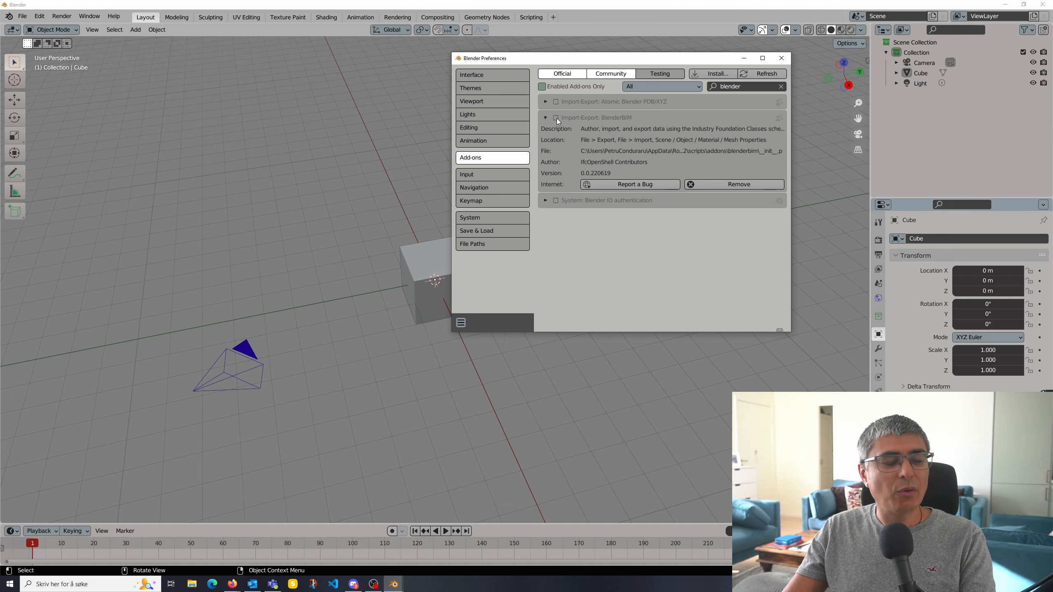
# Step: Try to remove the disabled BlenderBIM add-on before restarting Blender
pyautogui.click(737, 186)
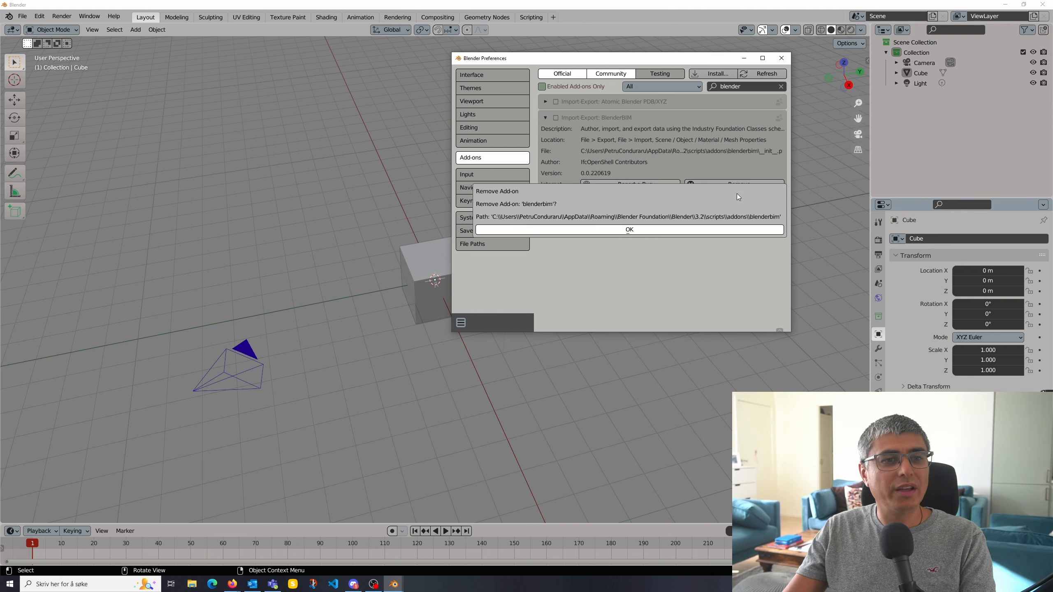
pyautogui.click(669, 232)
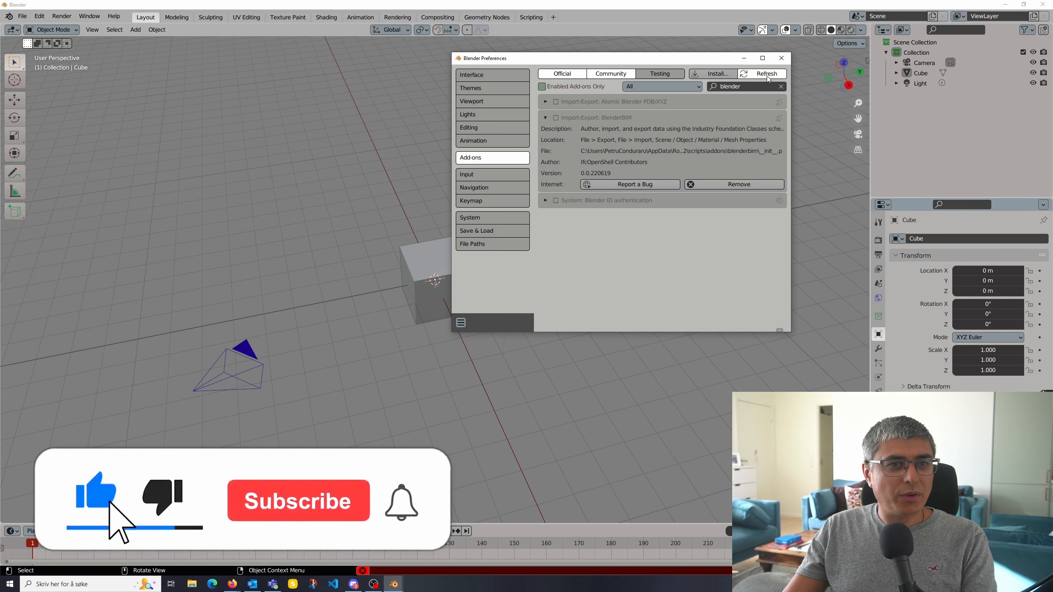
pyautogui.click(745, 183)
# Step: Close the preferences and restart Blender 3.2.1 from its desktop shortcut
pyautogui.click(782, 58)
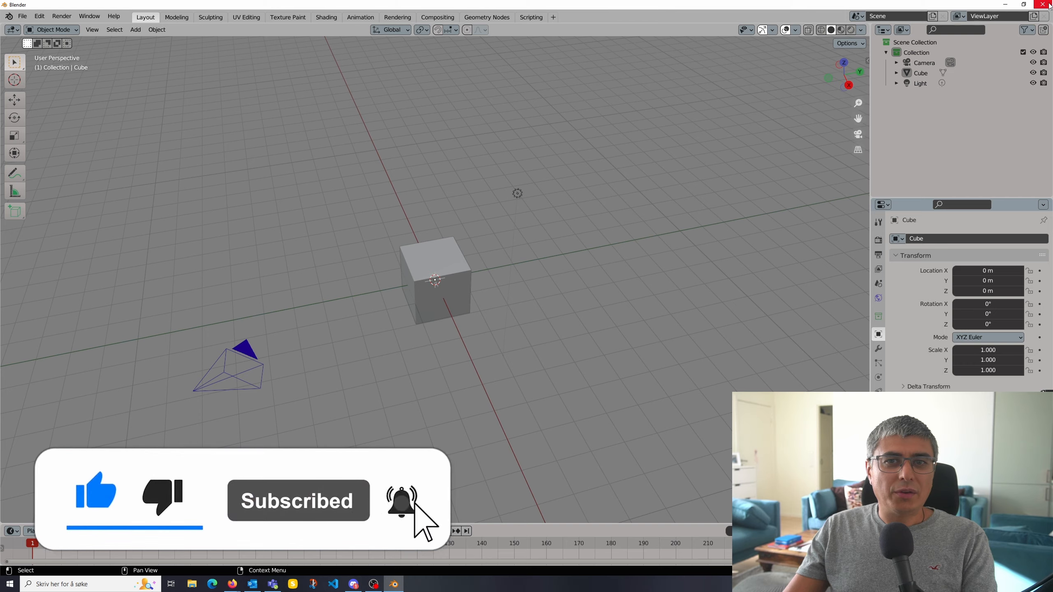
pyautogui.click(1045, 4)
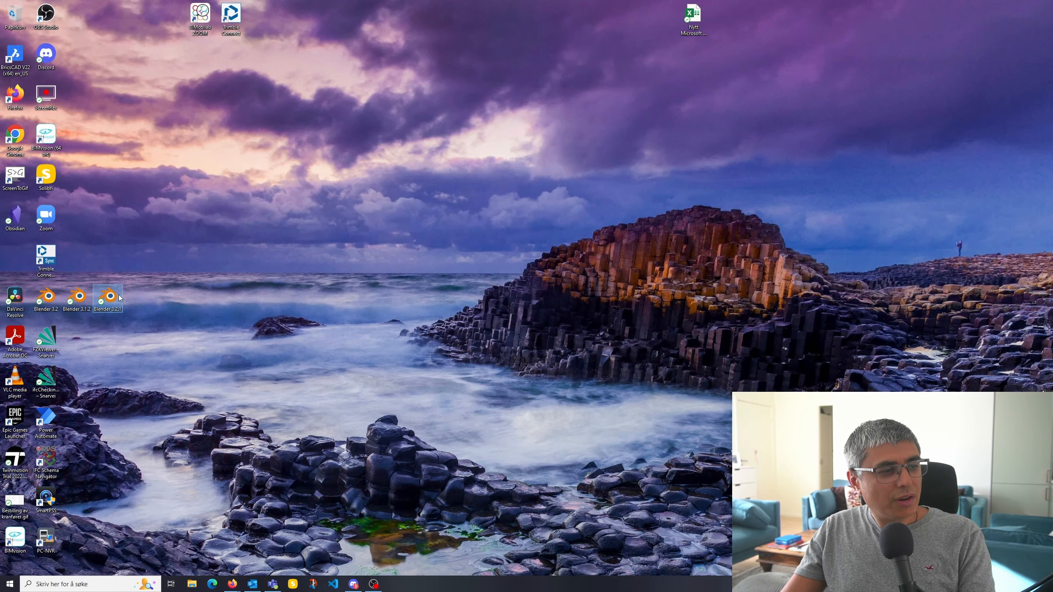
pyautogui.doubleClick(109, 298)
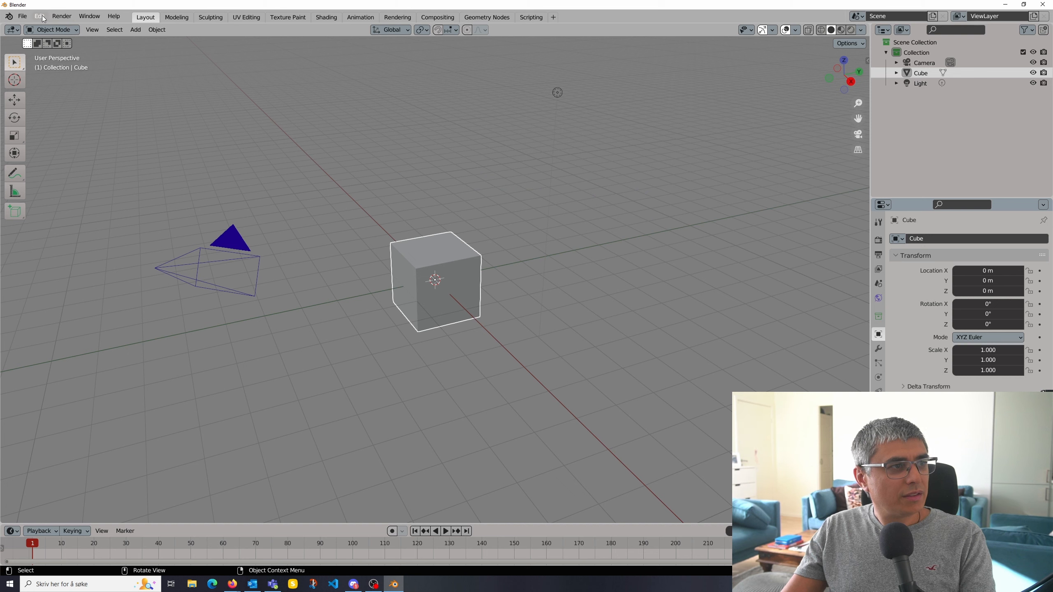
# Step: Find the old BlenderBIM add-on in the preferences by searching for "blender" and remove it
pyautogui.click(40, 16)
pyautogui.click(58, 166)
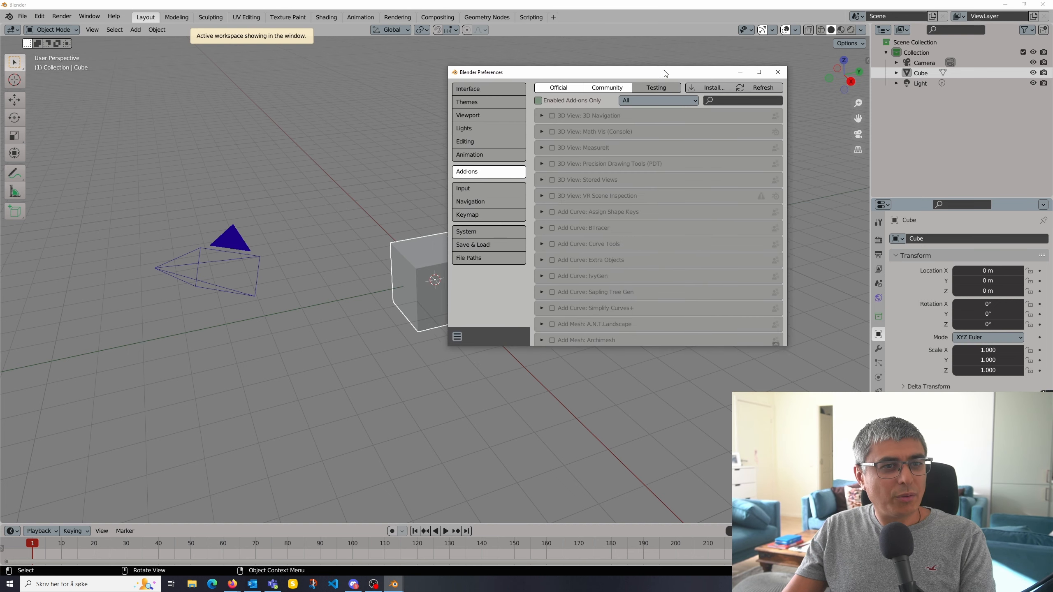
pyautogui.click(819, 90)
pyautogui.write('blender')
pyautogui.click(616, 121)
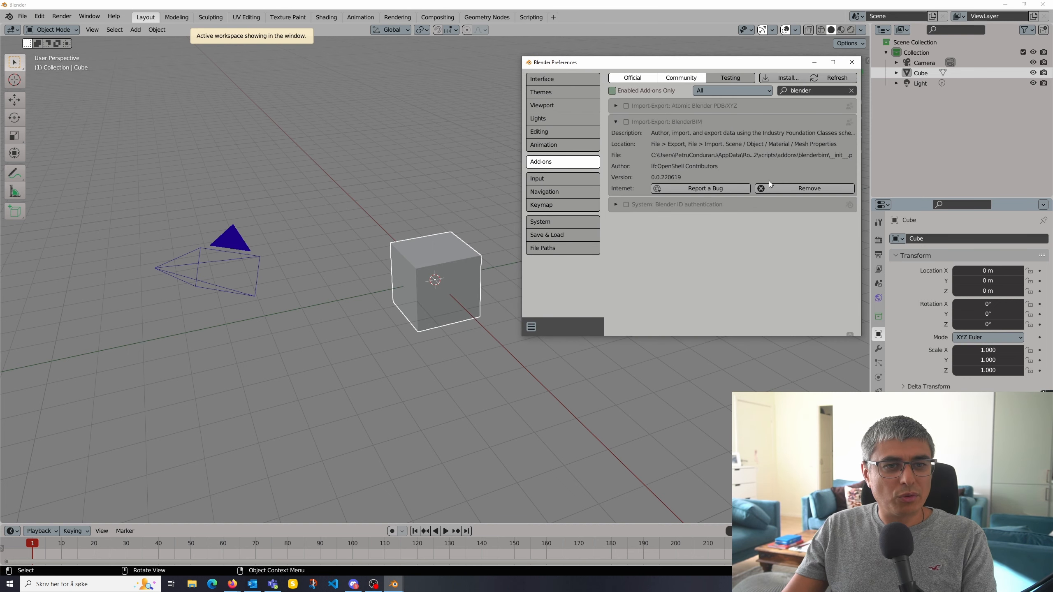
pyautogui.click(802, 189)
pyautogui.click(748, 234)
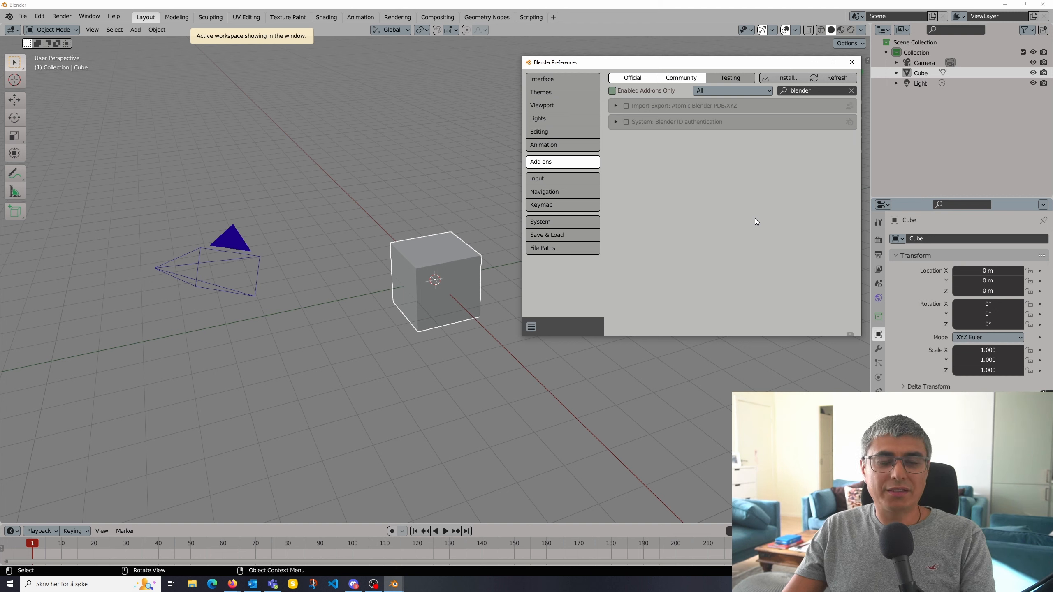
# Step: Clear the add-on search and quit Blender without saving the untitled file
pyautogui.click(851, 91)
pyautogui.click(851, 61)
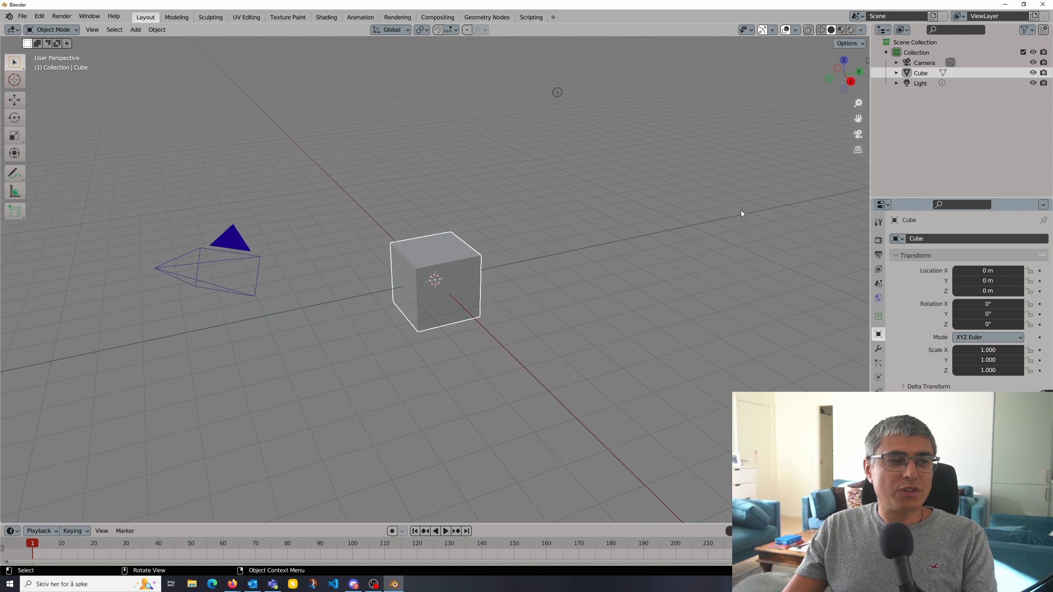
pyautogui.click(1044, 4)
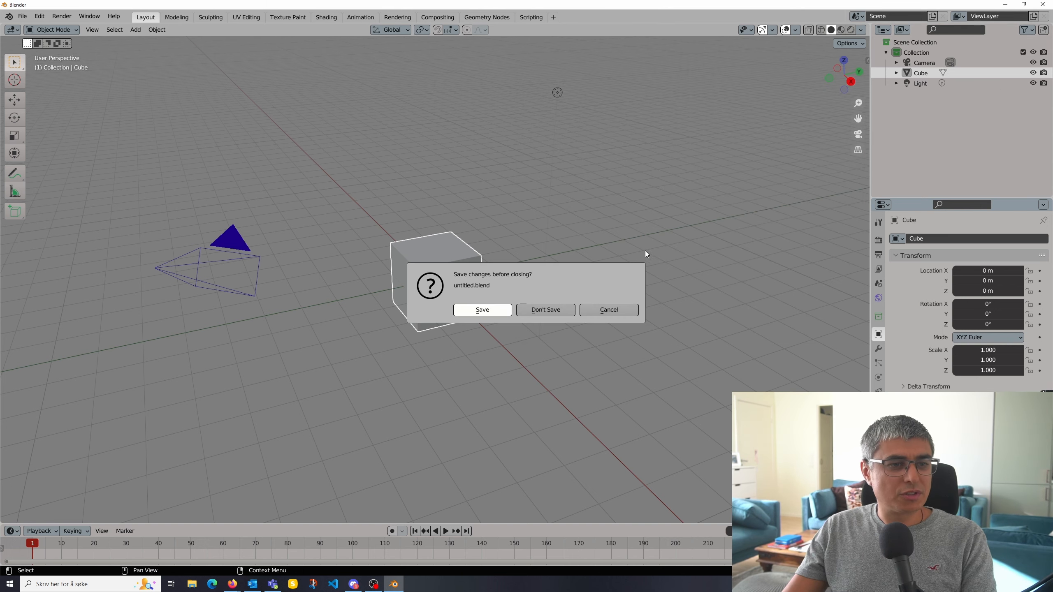
pyautogui.click(556, 309)
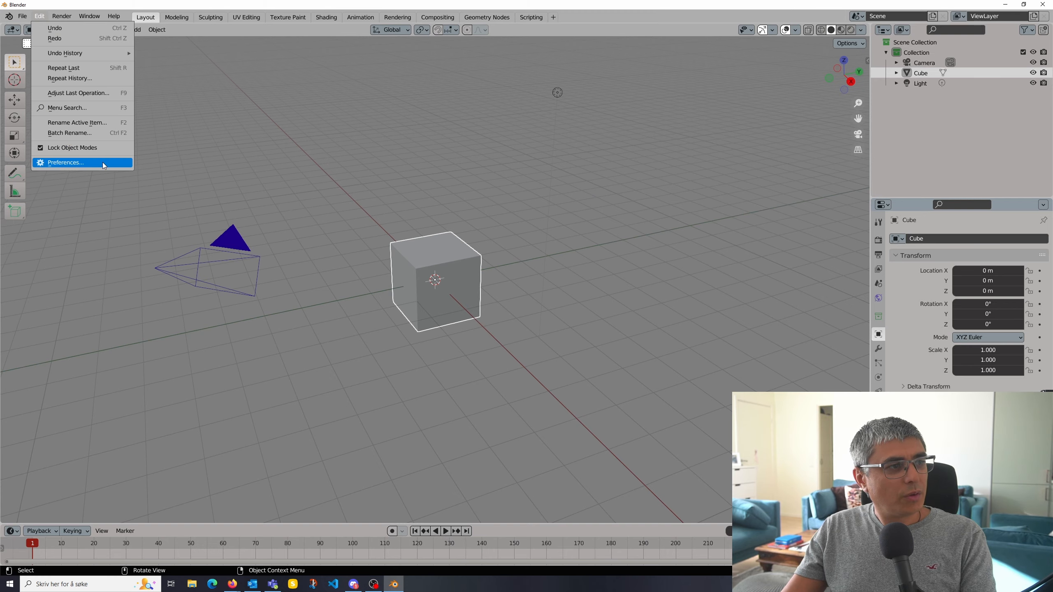
# Step: In the restarted Blender's preferences, install blenderbim-220711-py310-win.zip from Downloads and enable the BlenderBIM add-on
pyautogui.click(102, 162)
pyautogui.moveTo(266, 28); pyautogui.dragTo(714, 41)
pyautogui.click(707, 52)
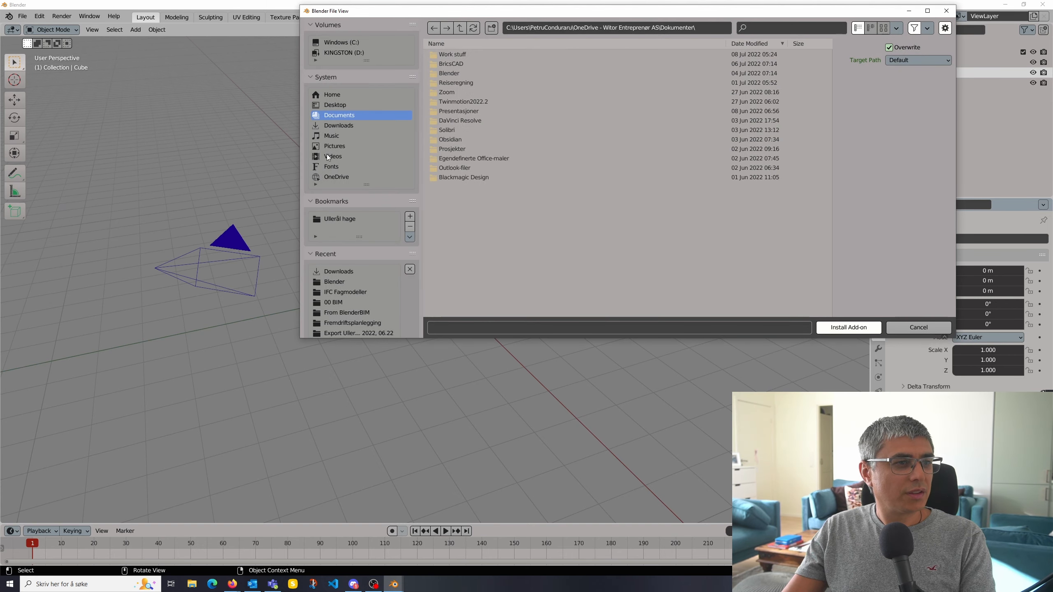
pyautogui.click(346, 121)
pyautogui.click(490, 178)
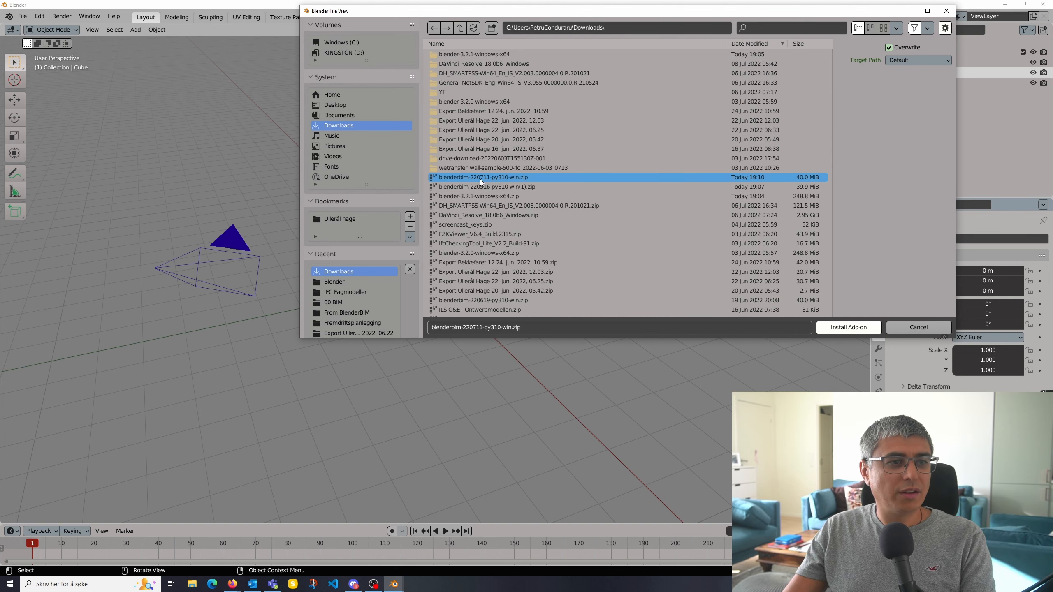
pyautogui.click(848, 331)
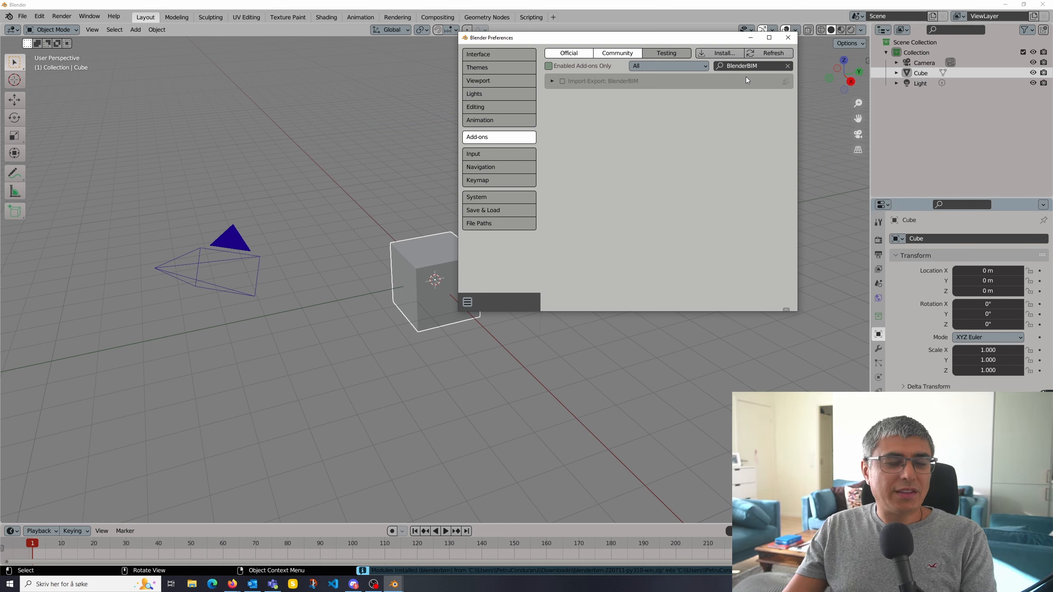
pyautogui.click(563, 84)
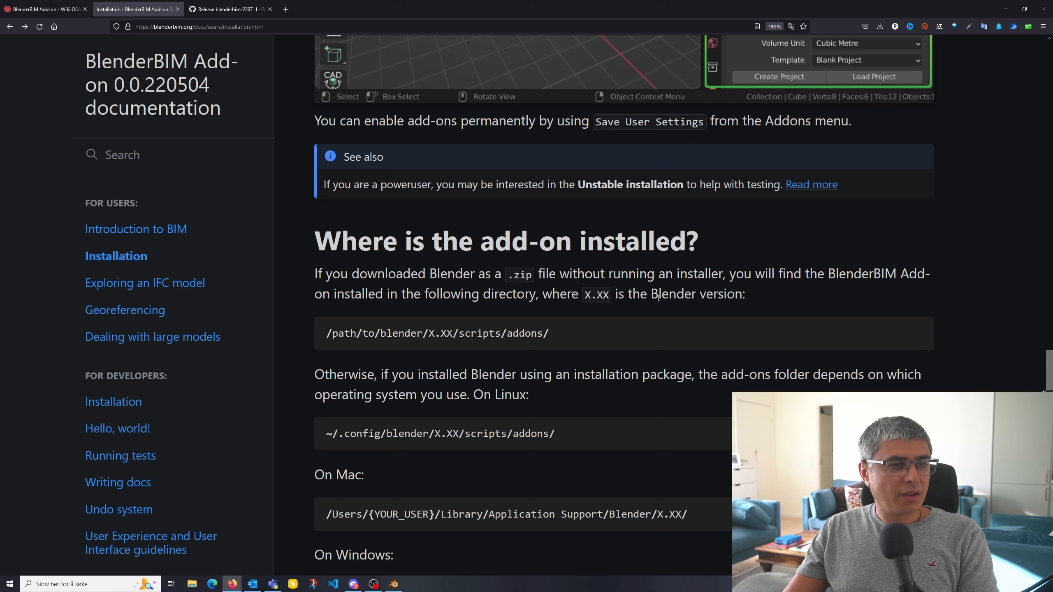
# Step: Review the BlenderBIM installation documentation in Firefox on the add-on's location, updating, uninstalling and FAQ
pyautogui.scroll(-6, 501, 304)
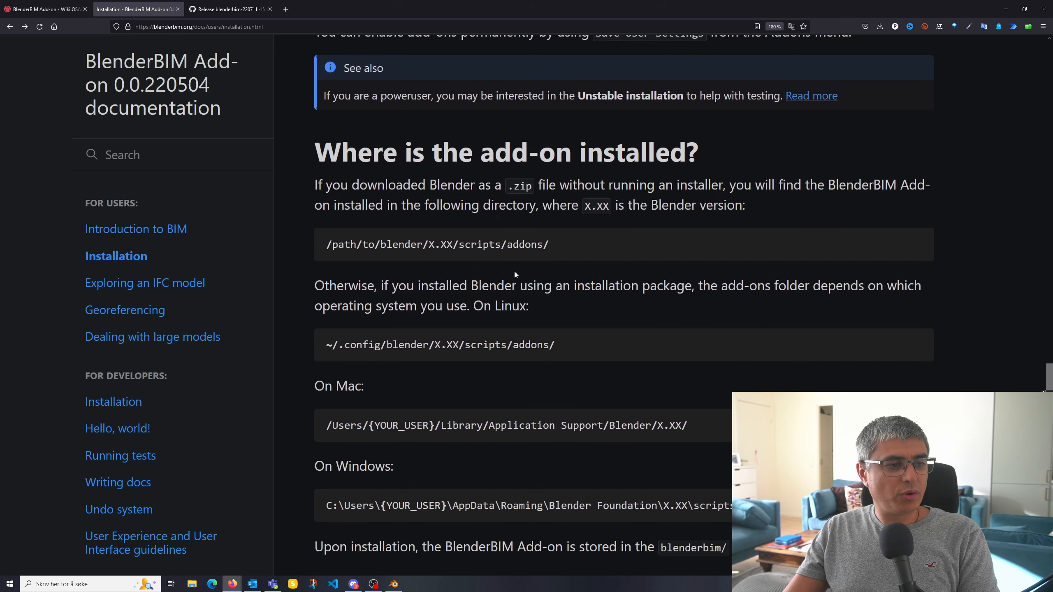
pyautogui.scroll(-4, 449, 276)
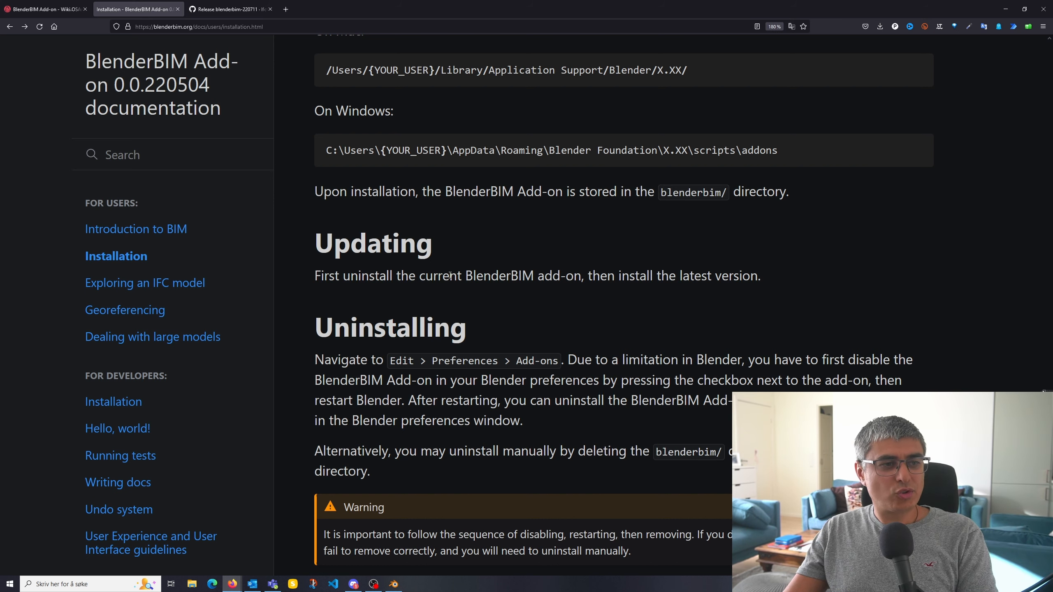
pyautogui.scroll(-2, 380, 272)
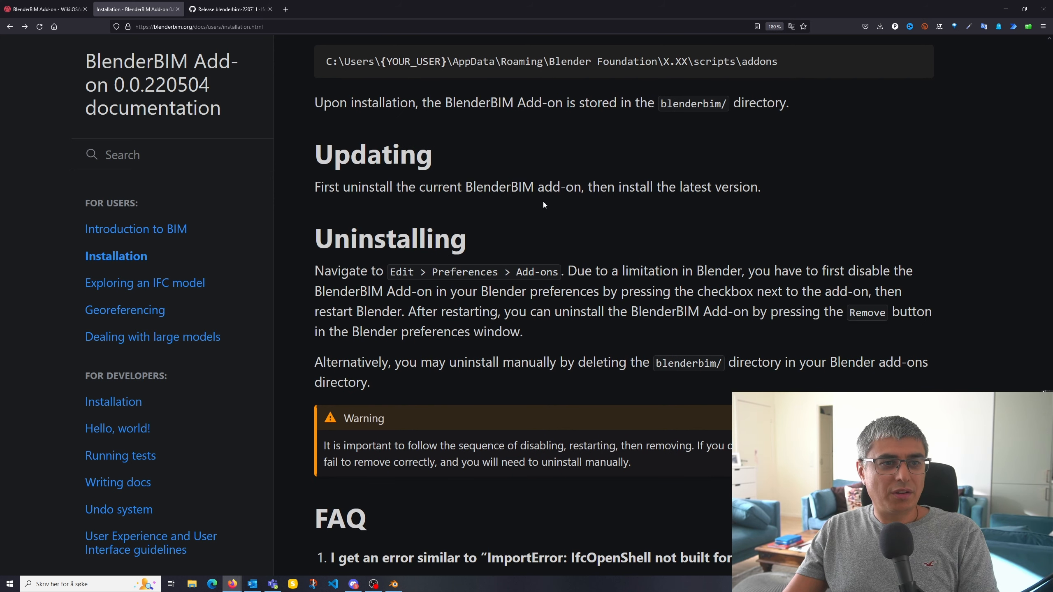
pyautogui.scroll(-2, 754, 214)
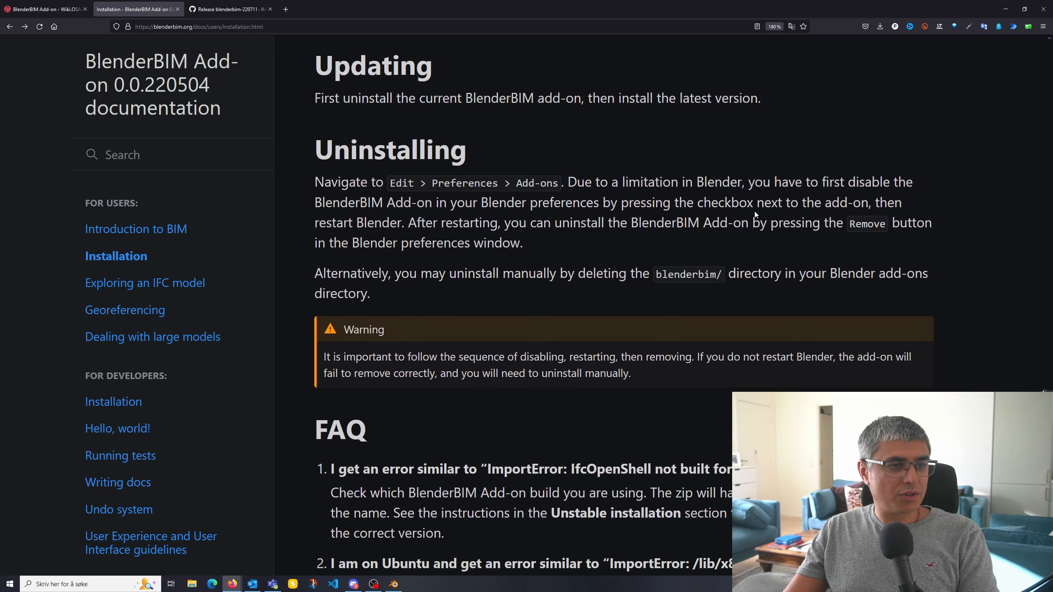
pyautogui.scroll(-2, 578, 178)
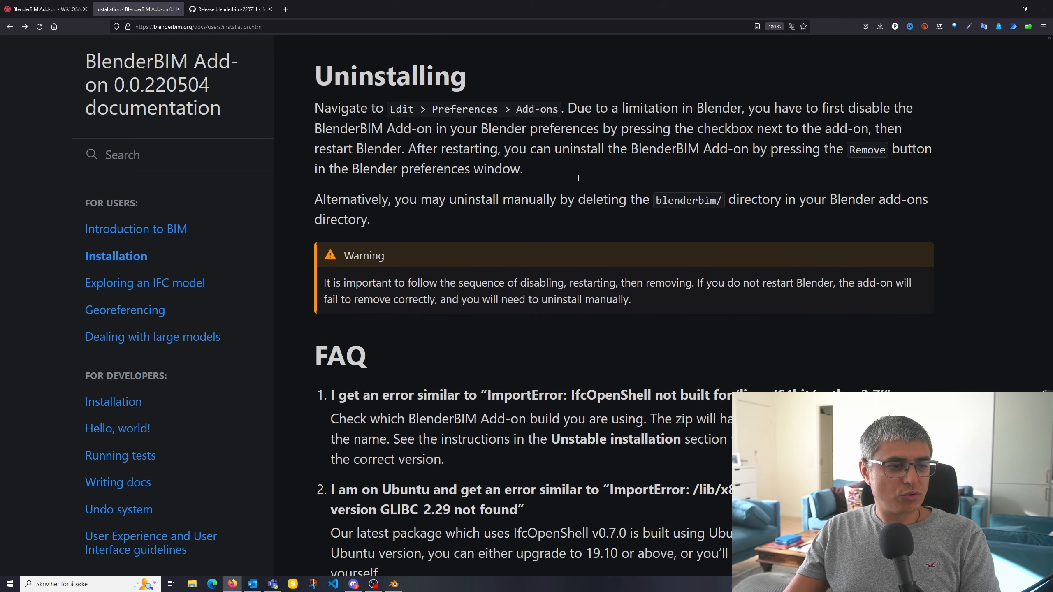
pyautogui.scroll(-1, 578, 181)
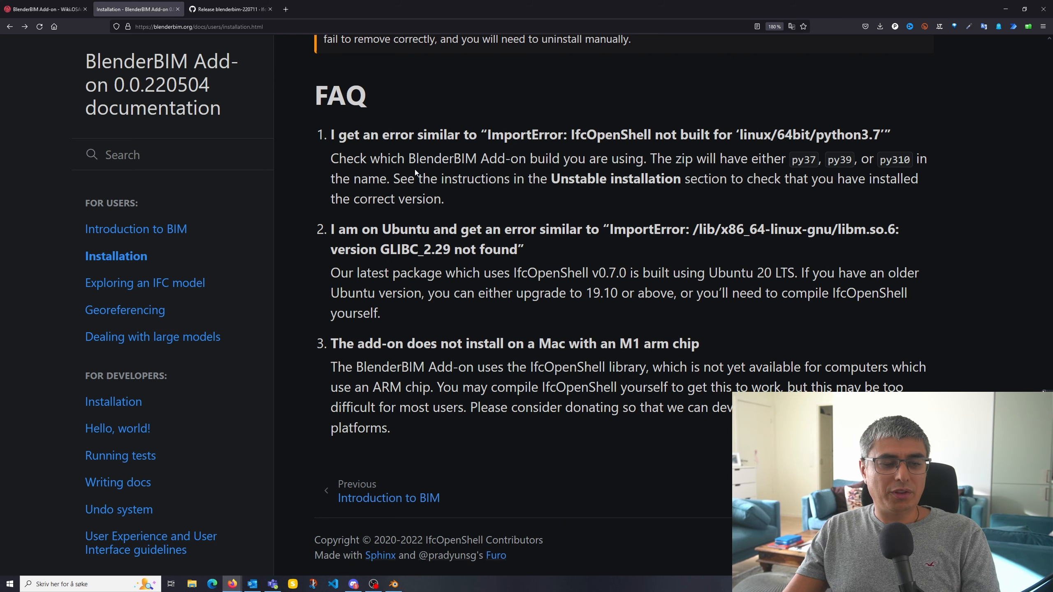
pyautogui.scroll(12, 416, 169)
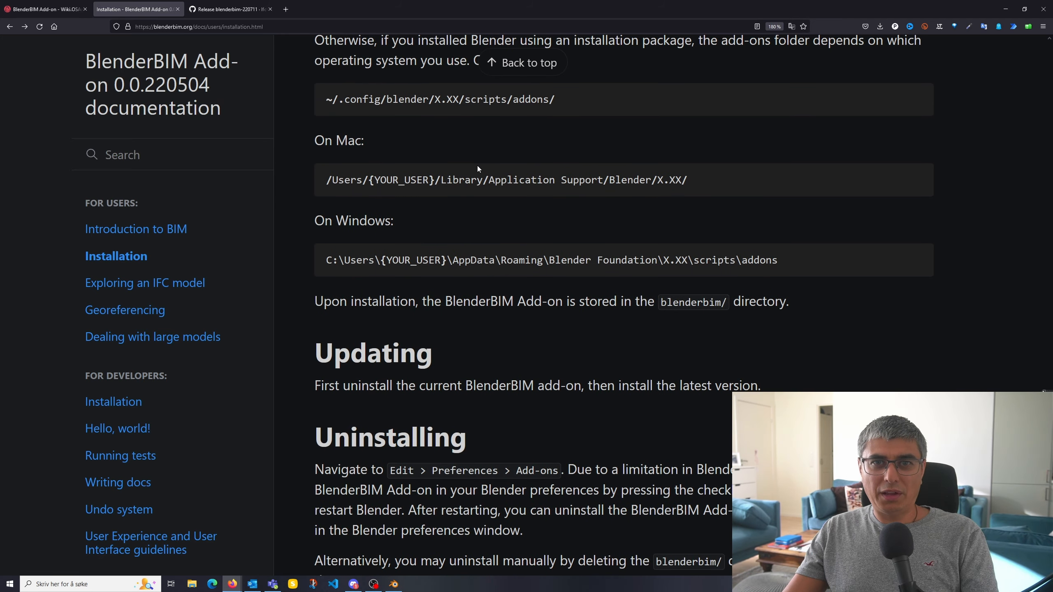
# Step: Switch to Blender and check the import formats for Industry Foundation Classes without importing anything
pyautogui.click(394, 584)
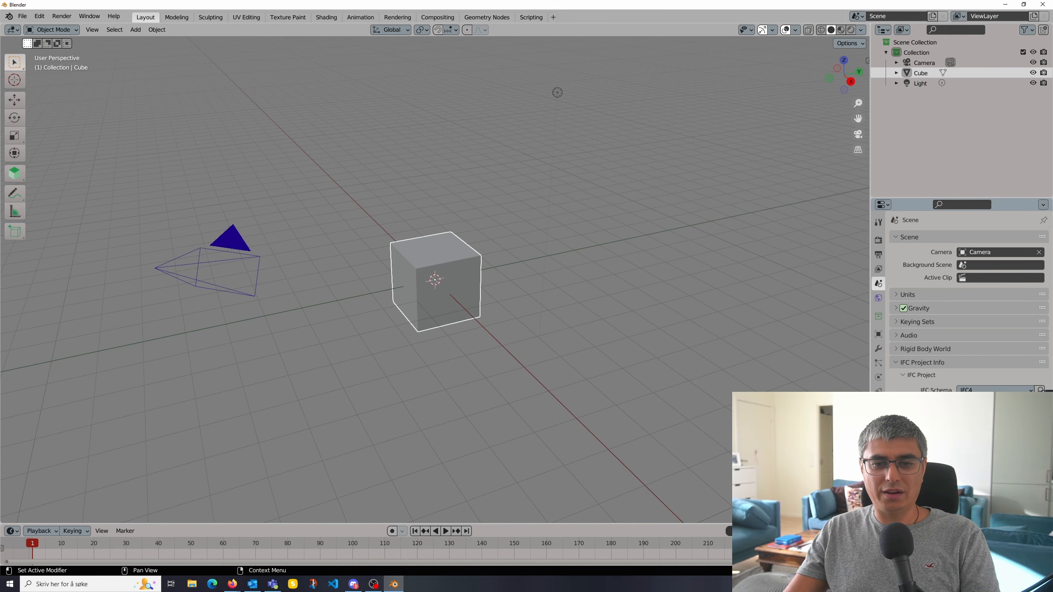
pyautogui.click(23, 15)
pyautogui.moveTo(61, 158)
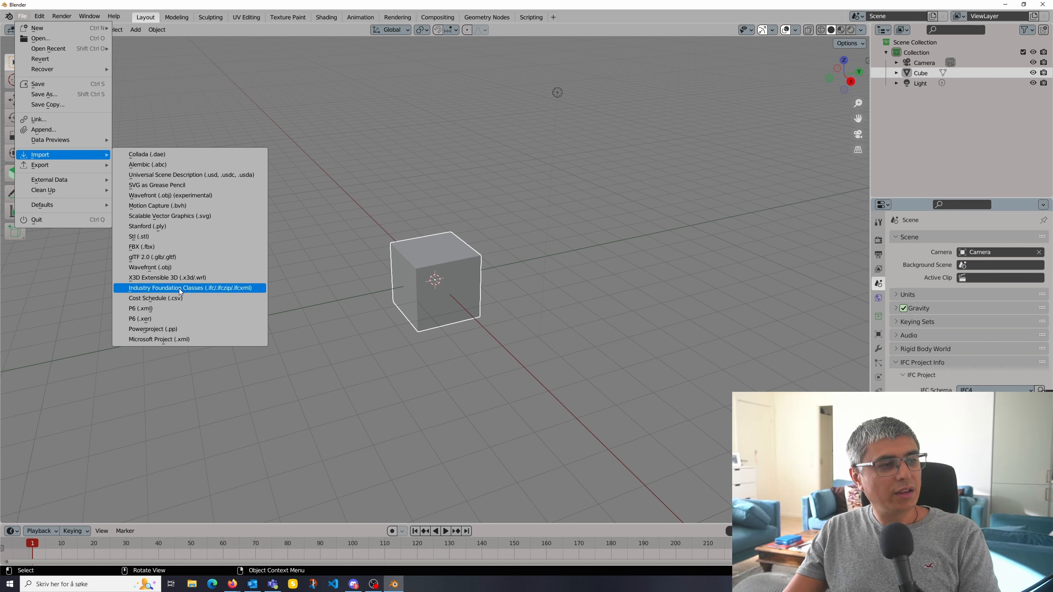
pyautogui.click(616, 204)
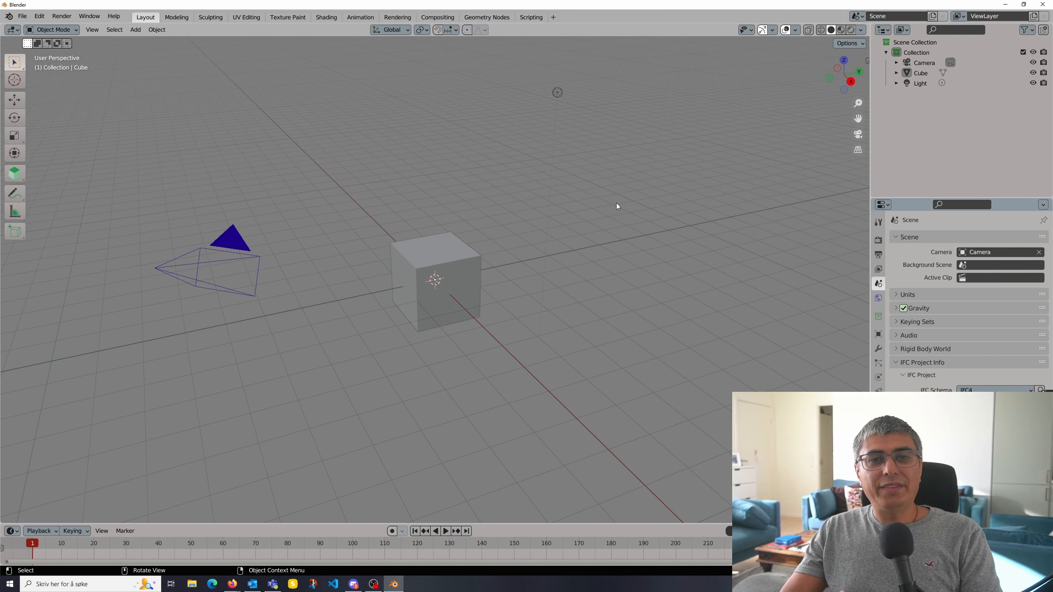